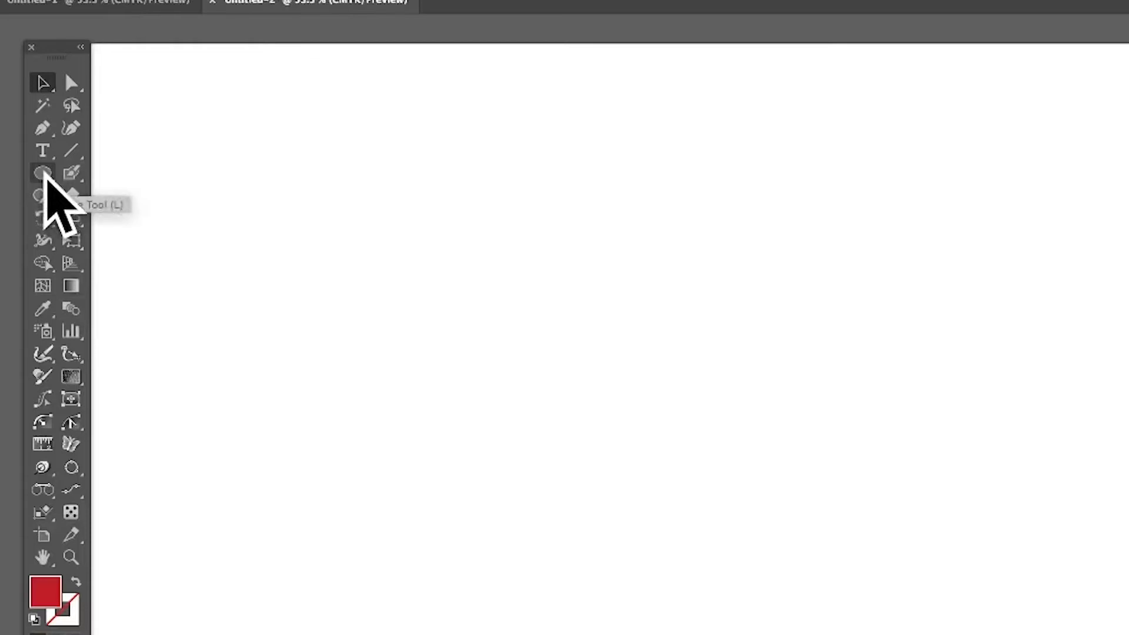
- Switch to the Ellipse Tool and draw the first red circles across the top and middle
click(41, 174)
drag(41, 174, 132, 218)
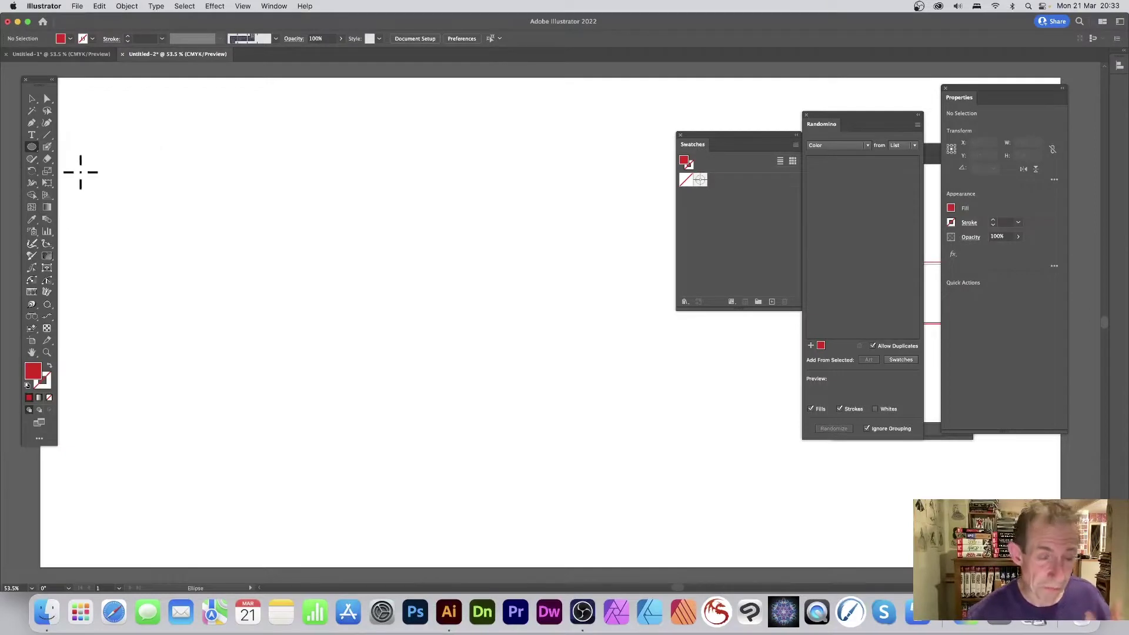
drag(189, 168, 238, 214)
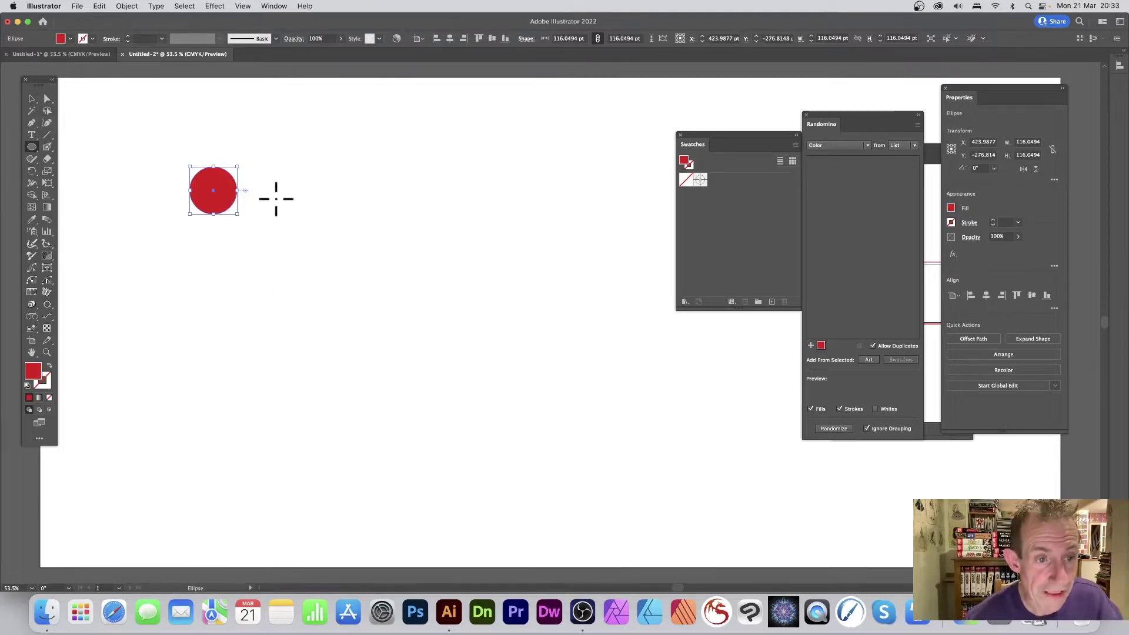
mouse_move(253, 141)
mouse_down()
mouse_move(287, 173)
mouse_move(277, 214)
mouse_up()
drag(340, 186, 369, 214)
drag(321, 141, 341, 162)
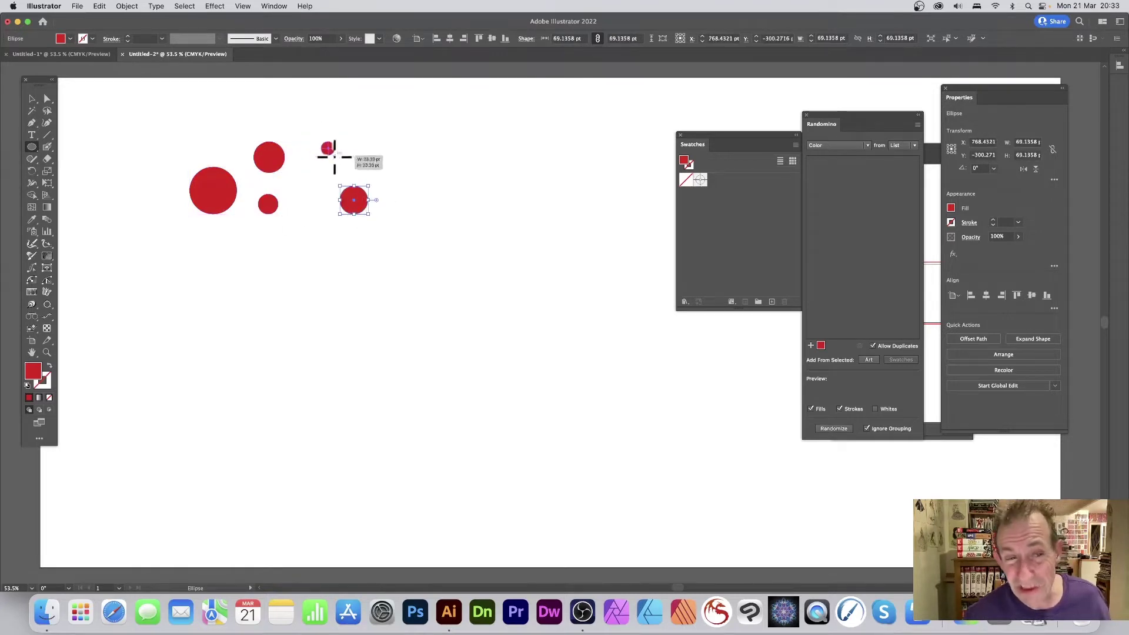
drag(389, 120, 440, 171)
drag(406, 215, 466, 276)
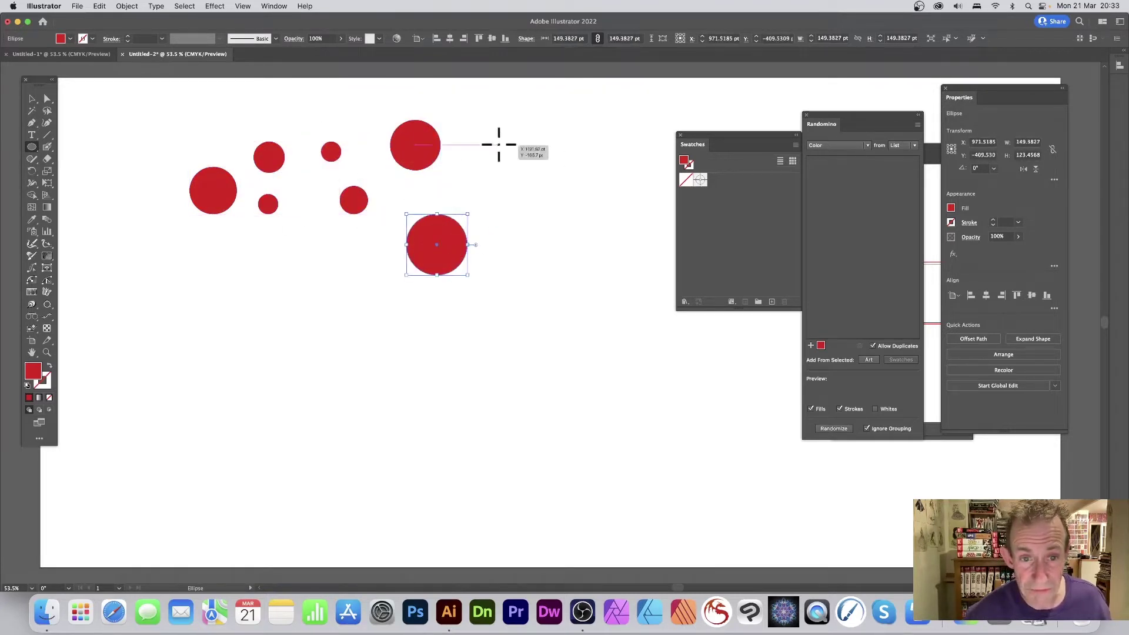
drag(465, 154, 541, 241)
- Add red circles of varied sizes along the right side, bottom and centre gaps
drag(516, 138, 552, 173)
drag(478, 289, 520, 331)
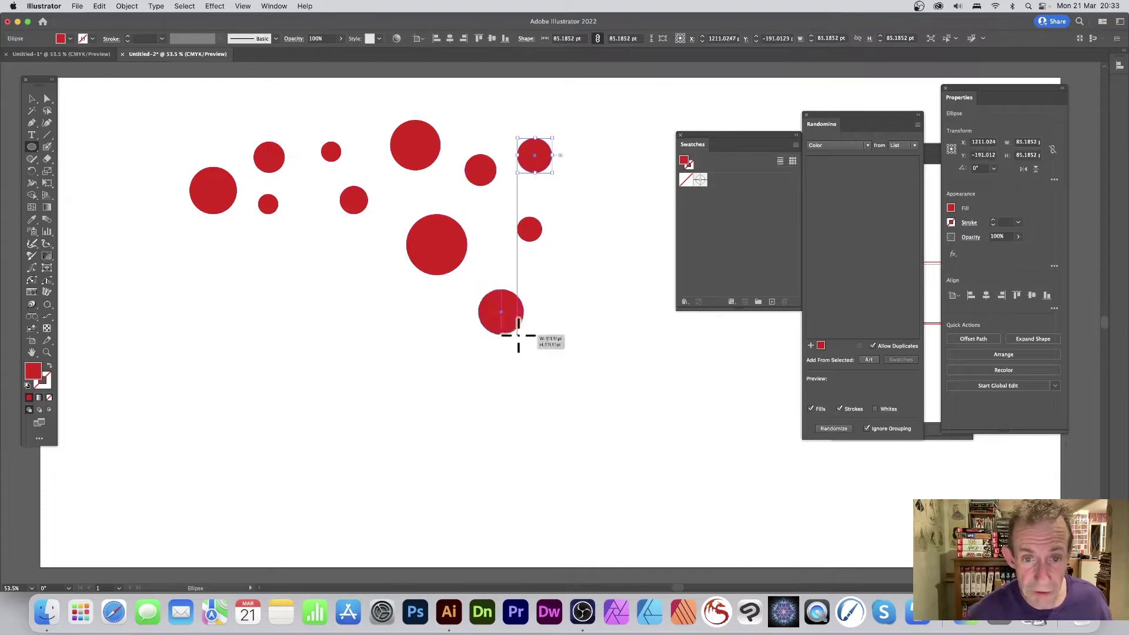
drag(480, 250, 501, 273)
mouse_move(338, 338)
mouse_down()
mouse_move(380, 381)
mouse_move(449, 401)
mouse_up()
drag(292, 305, 321, 334)
drag(385, 309, 410, 334)
drag(330, 298, 343, 310)
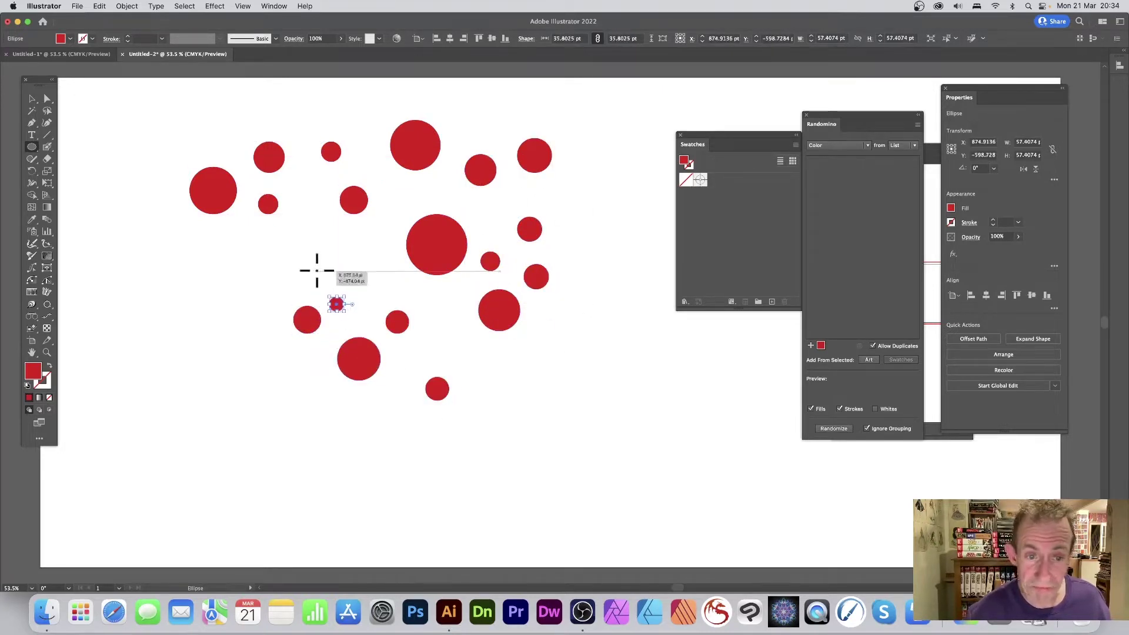
drag(284, 247, 327, 289)
drag(362, 252, 376, 265)
drag(321, 231, 330, 239)
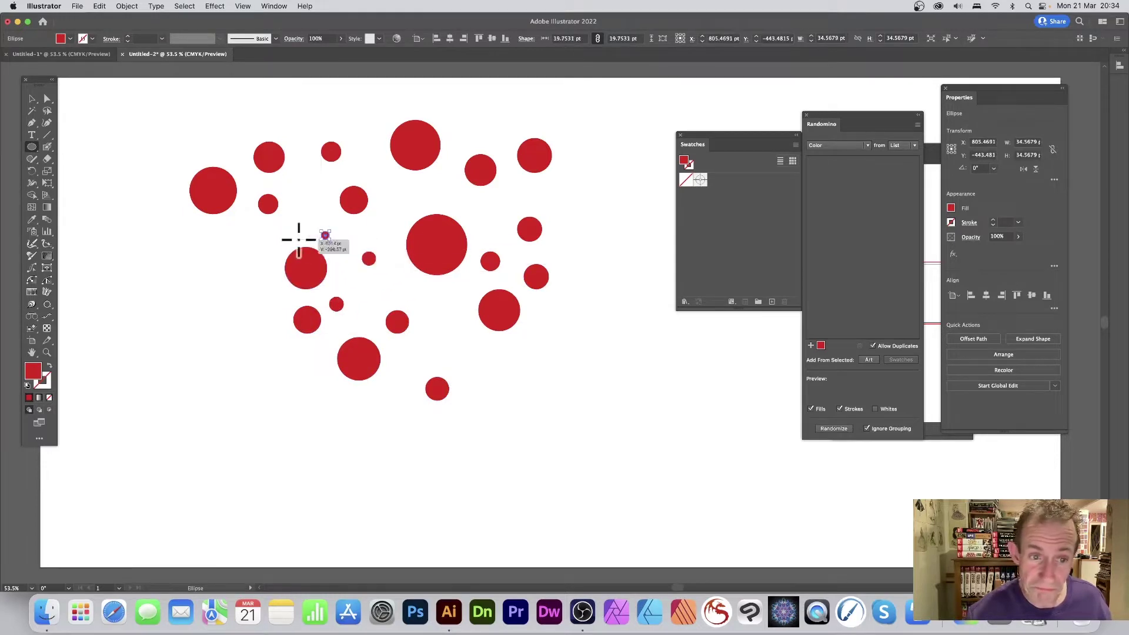
- Fill the left and top areas with more red circles, ending with a large one at far left
drag(201, 265, 265, 330)
drag(259, 265, 269, 275)
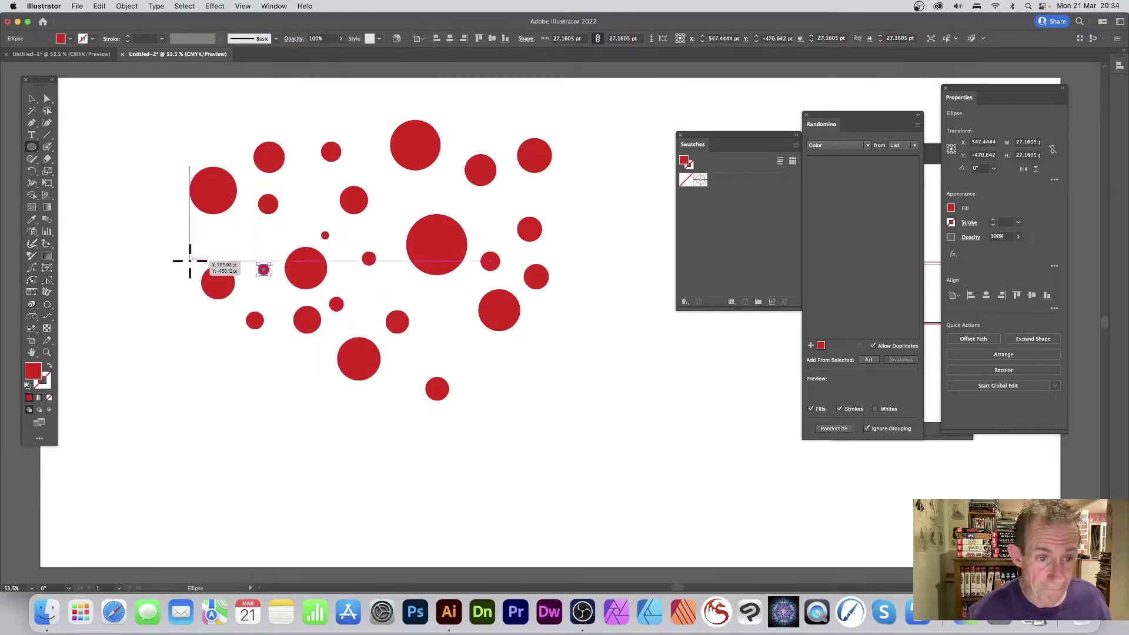
drag(189, 261, 193, 265)
drag(223, 230, 231, 240)
mouse_move(156, 231)
mouse_down()
mouse_move(174, 250)
mouse_move(177, 225)
mouse_up()
drag(171, 133, 201, 162)
mouse_move(257, 106)
mouse_down()
mouse_move(311, 134)
mouse_move(285, 134)
mouse_up()
drag(291, 173, 313, 193)
drag(355, 121, 367, 134)
mouse_move(382, 183)
mouse_down()
mouse_move(403, 204)
mouse_move(453, 194)
mouse_move(521, 217)
mouse_up()
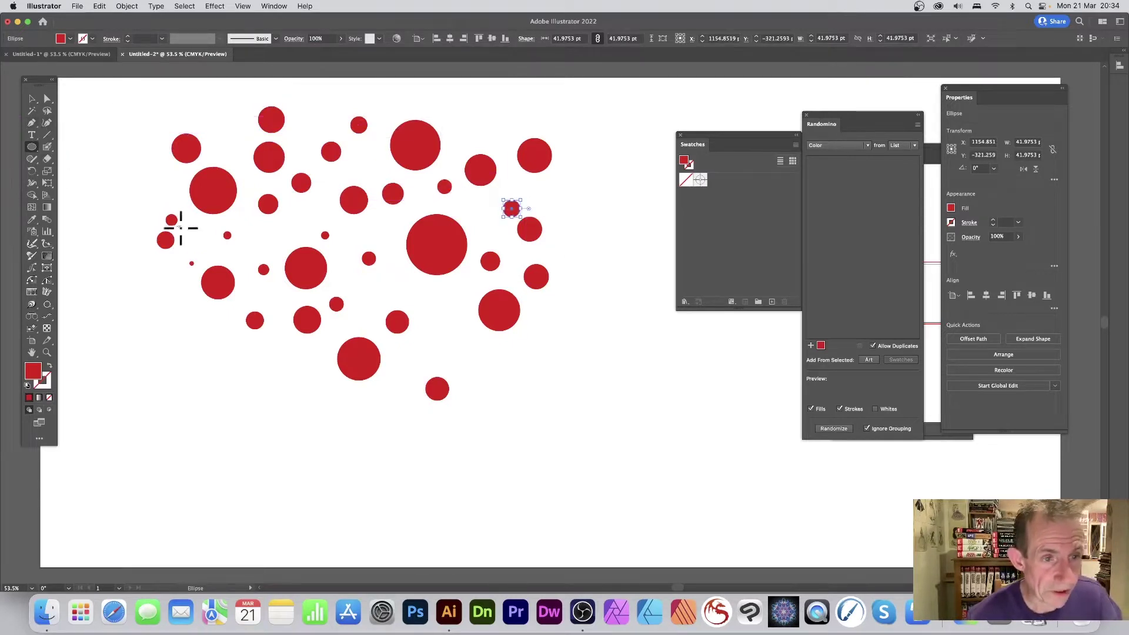
drag(130, 270, 178, 317)
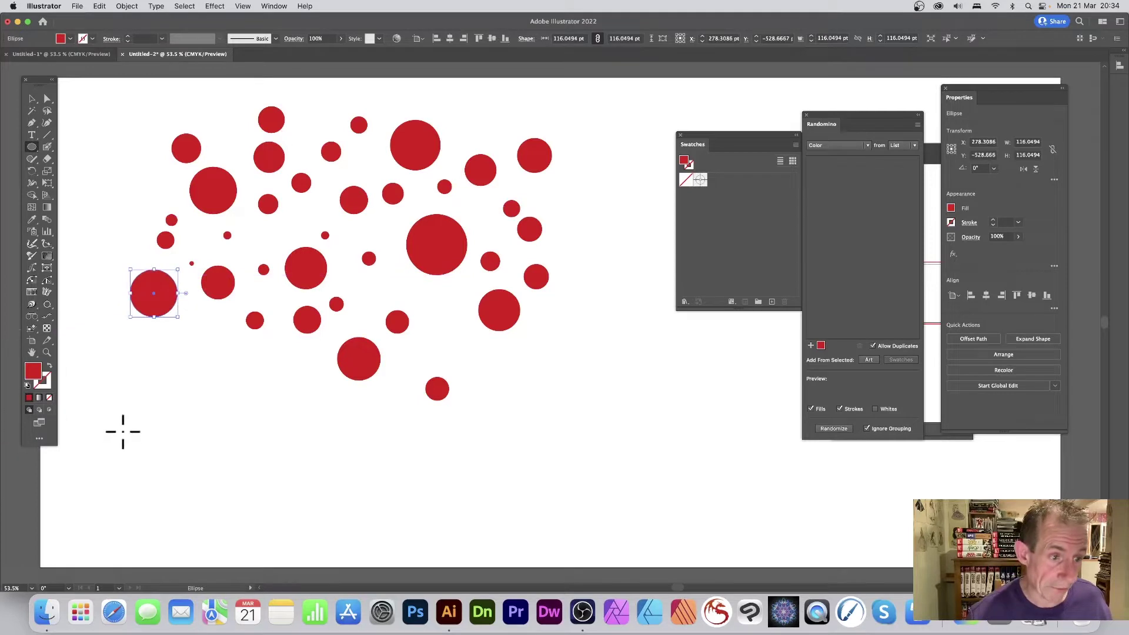
- Change the selected circle's fill to bright green 00FF0C in the Color Picker
double_click(34, 375)
click(575, 324)
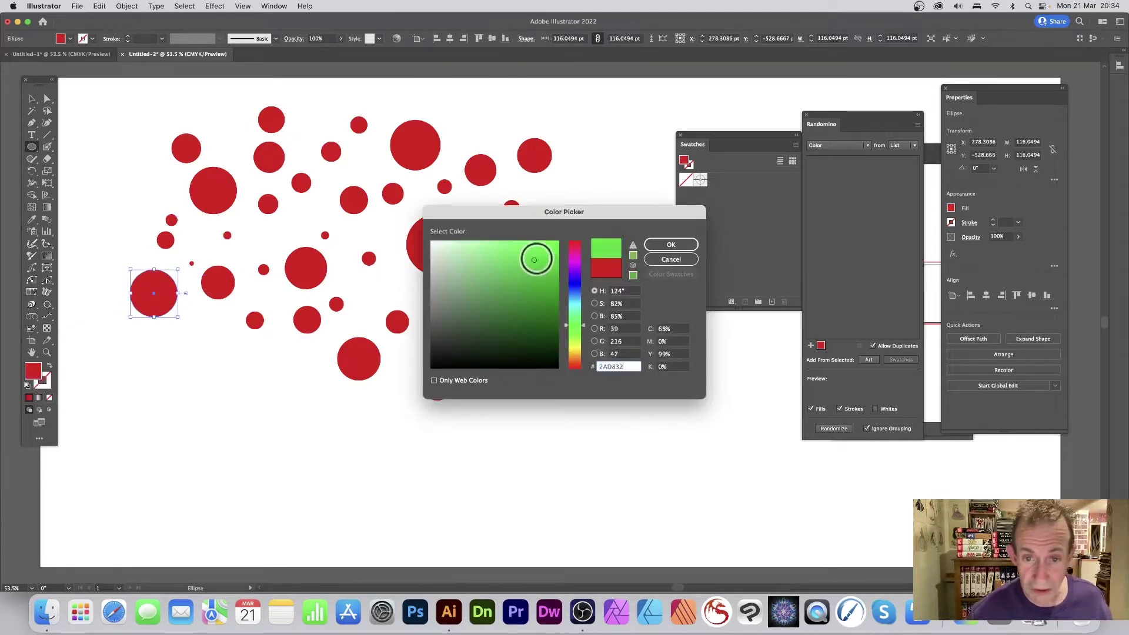
mouse_move(536, 259)
mouse_down()
mouse_move(579, 222)
mouse_move(569, 230)
mouse_up()
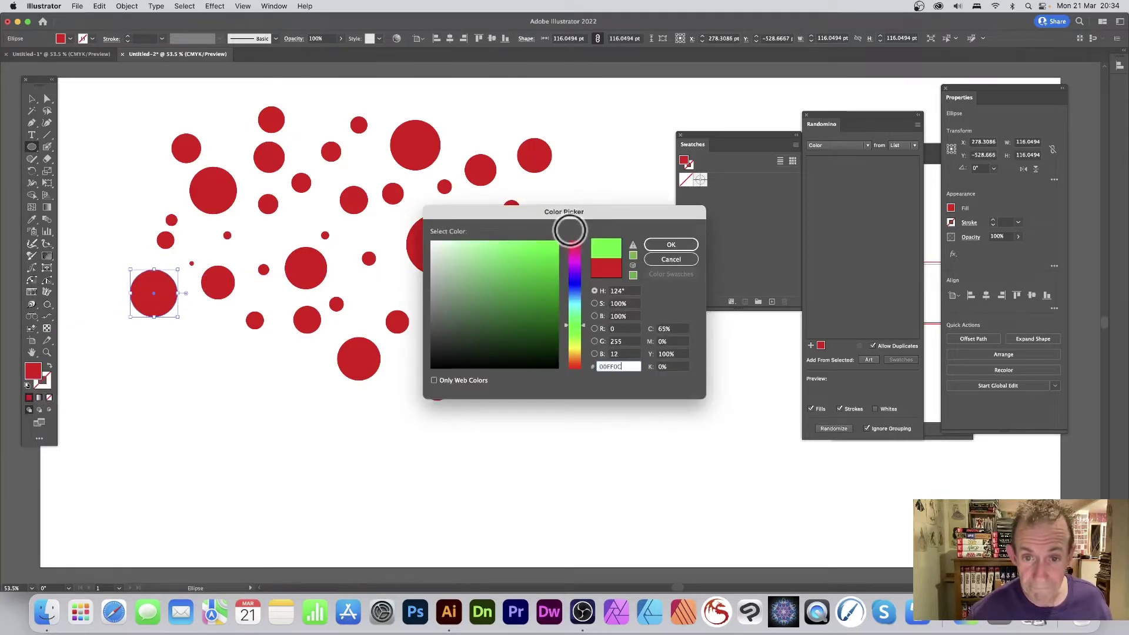
click(670, 246)
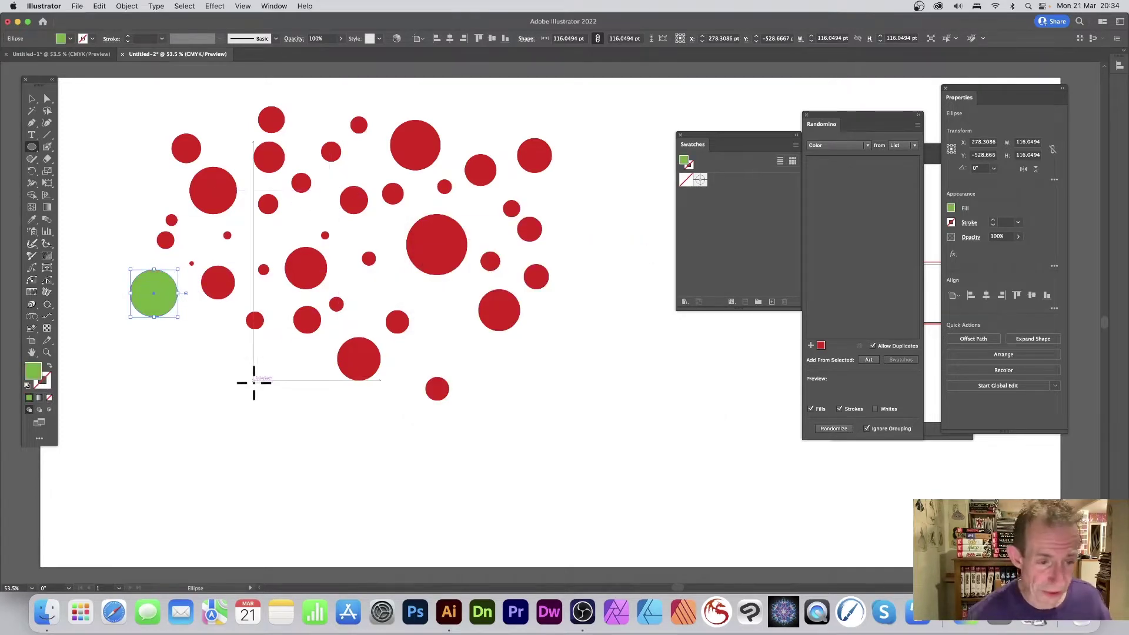
- Draw small green circles among the red ones, undoing one that came out too large
drag(265, 354, 268, 357)
drag(271, 286, 281, 297)
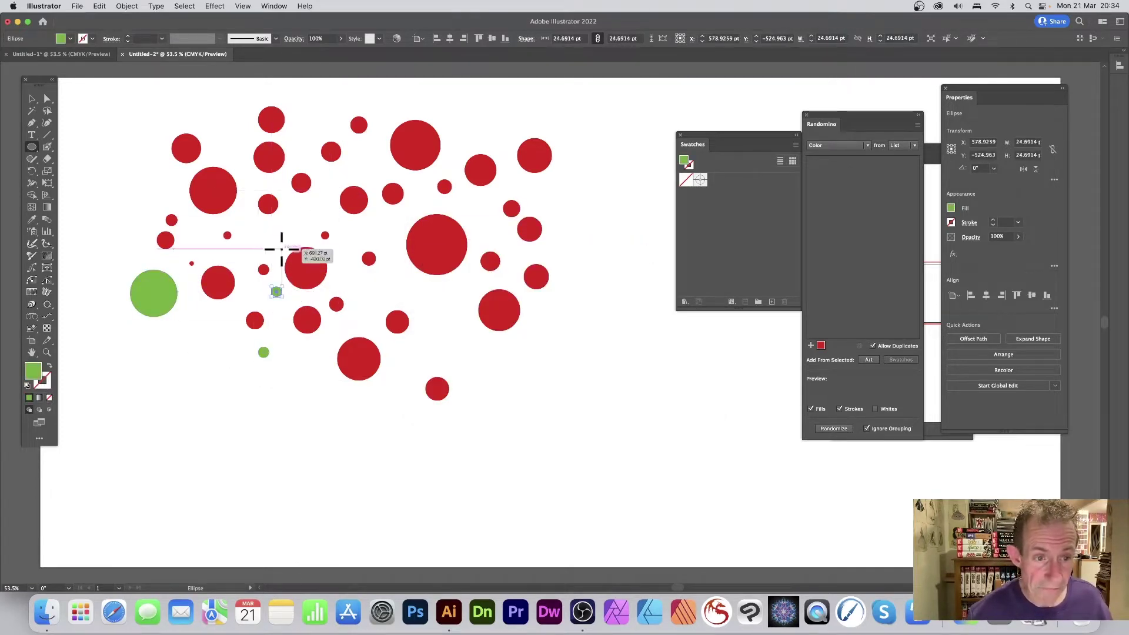
drag(276, 240, 318, 281)
key(super+z)
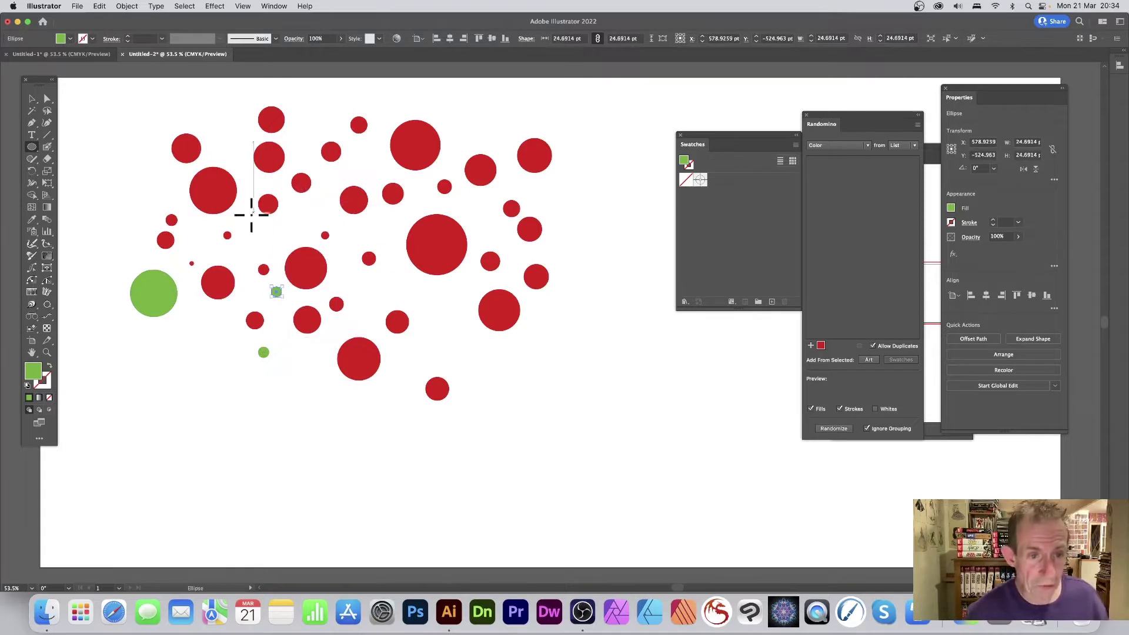
mouse_move(255, 236)
mouse_down()
mouse_move(265, 246)
mouse_move(309, 226)
mouse_up()
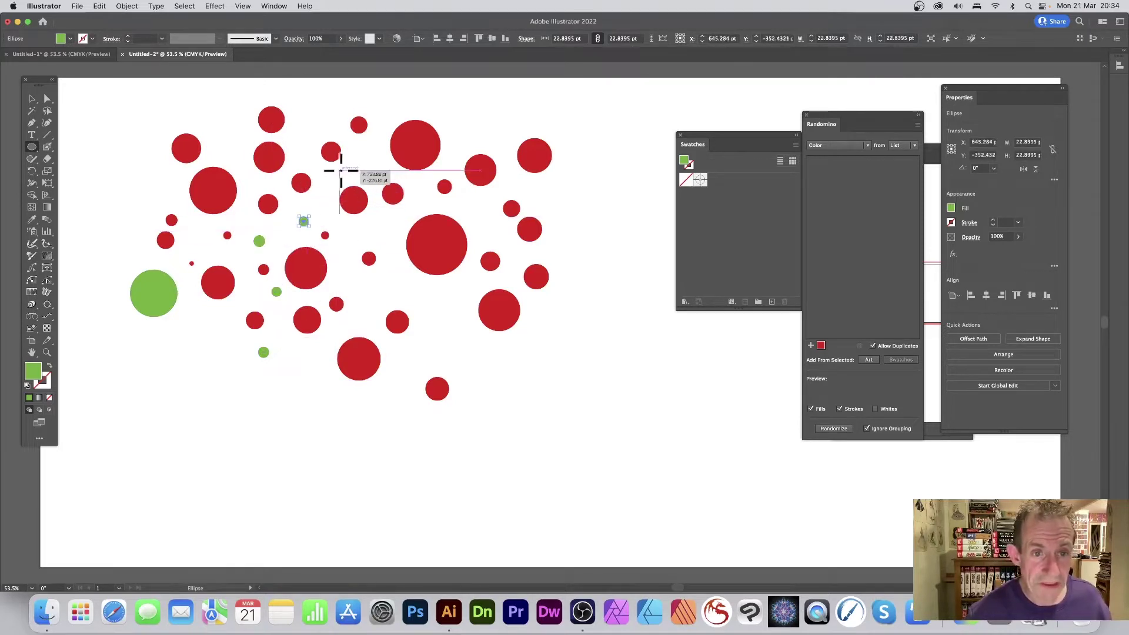
drag(339, 179, 376, 164)
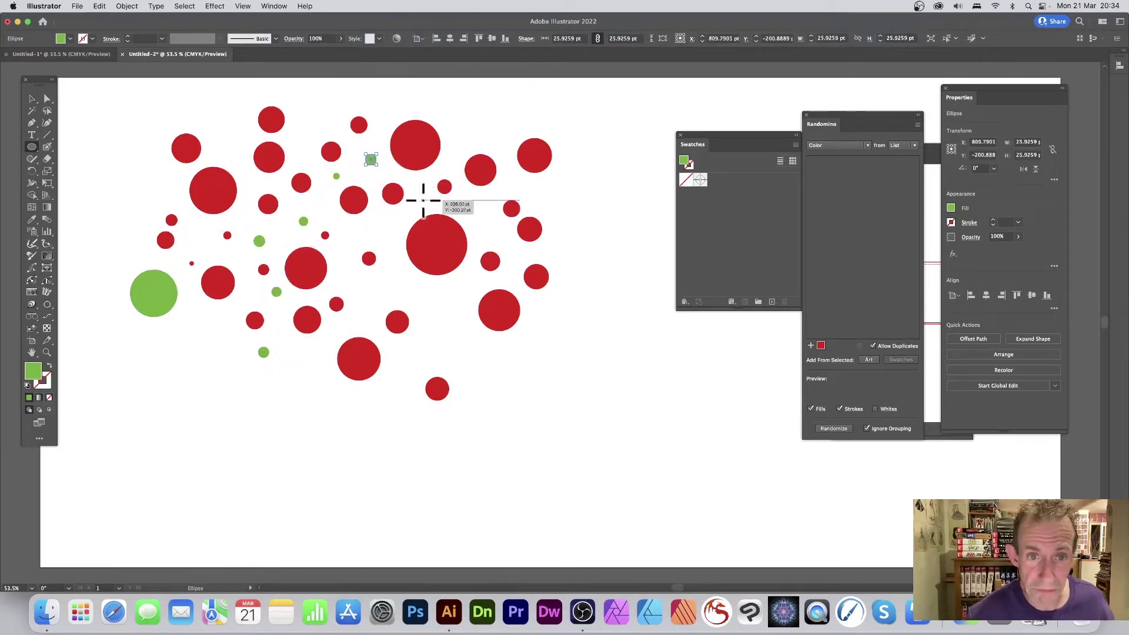
drag(418, 196, 385, 228)
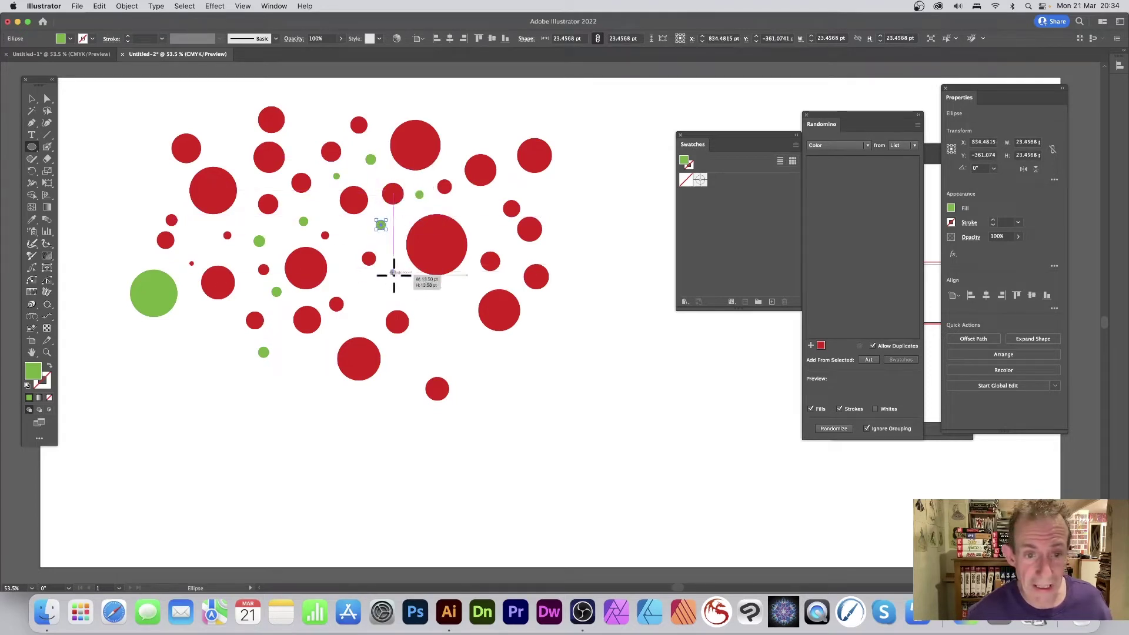
mouse_move(391, 269)
mouse_down()
mouse_move(407, 285)
mouse_move(376, 304)
mouse_move(447, 331)
mouse_up()
- Add more green circles toward the bottom, right edge, top and far left
drag(411, 376, 398, 360)
drag(465, 349, 481, 365)
drag(453, 284, 464, 295)
mouse_move(478, 225)
mouse_down()
mouse_move(521, 260)
mouse_move(569, 256)
mouse_up()
drag(527, 193, 540, 206)
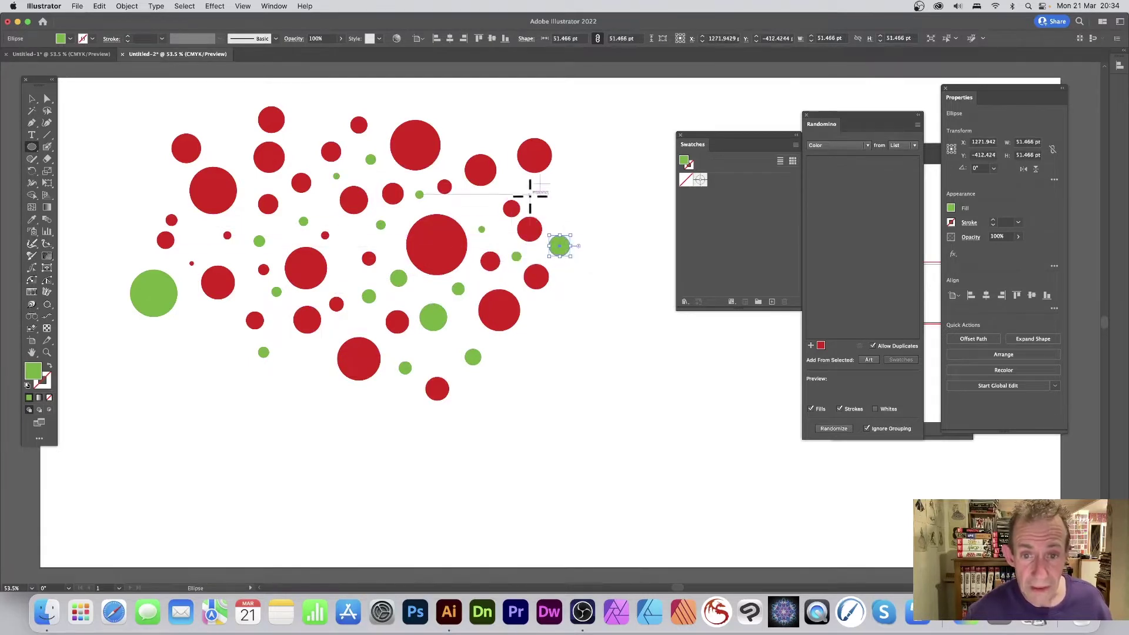
drag(485, 127, 510, 152)
drag(433, 116, 460, 143)
drag(414, 100, 428, 114)
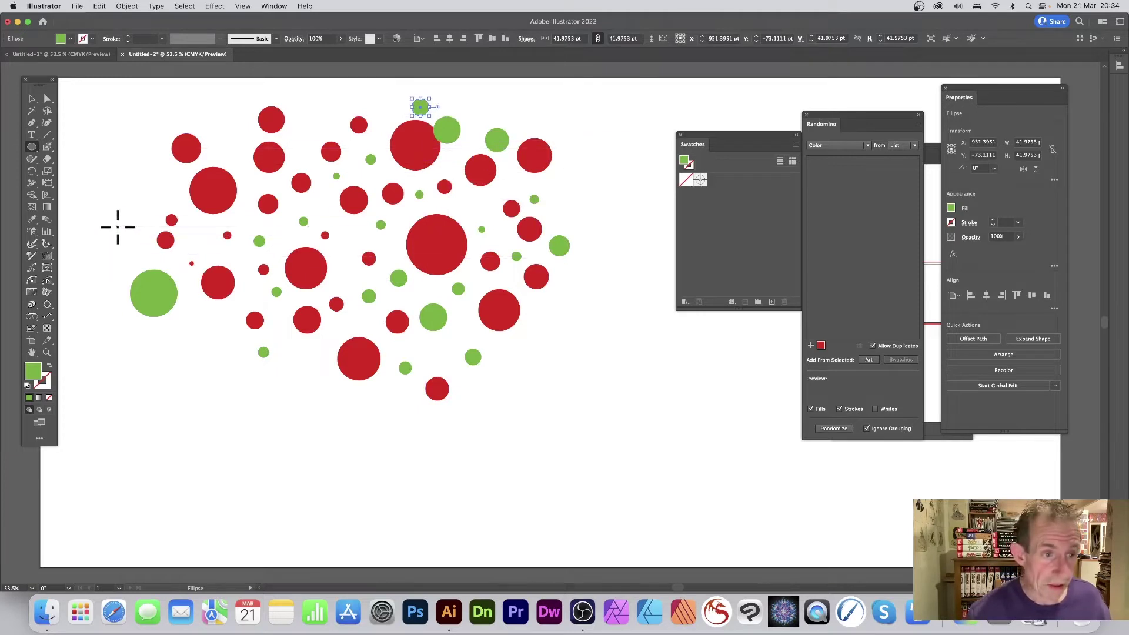
drag(120, 209, 141, 230)
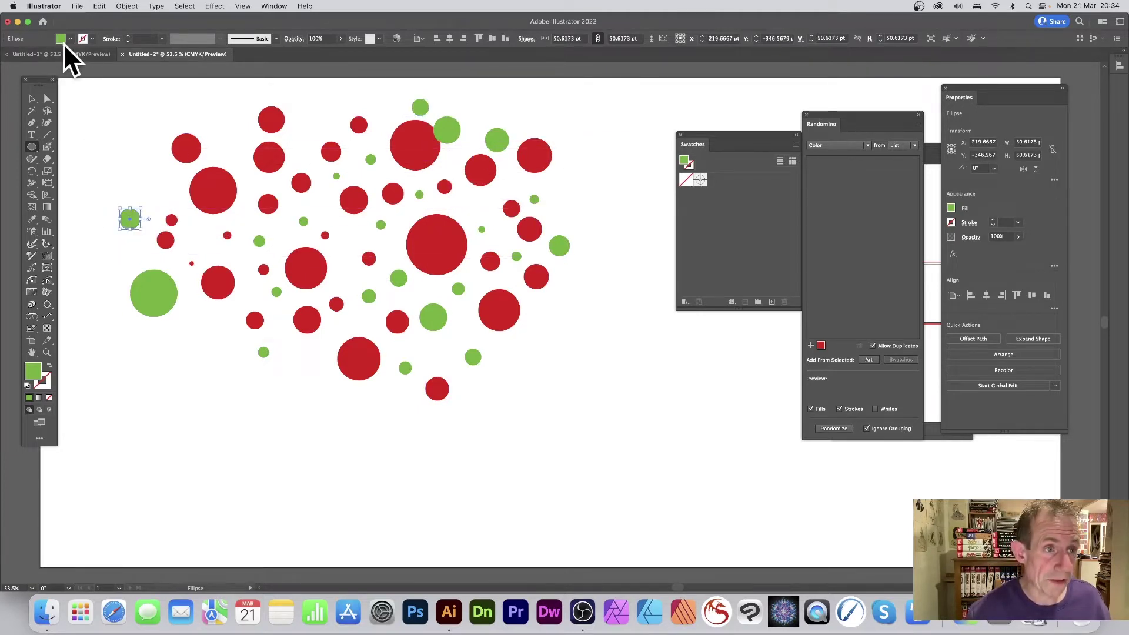
- Change the fill colour to blue 0081FF in the Color Picker
double_click(33, 372)
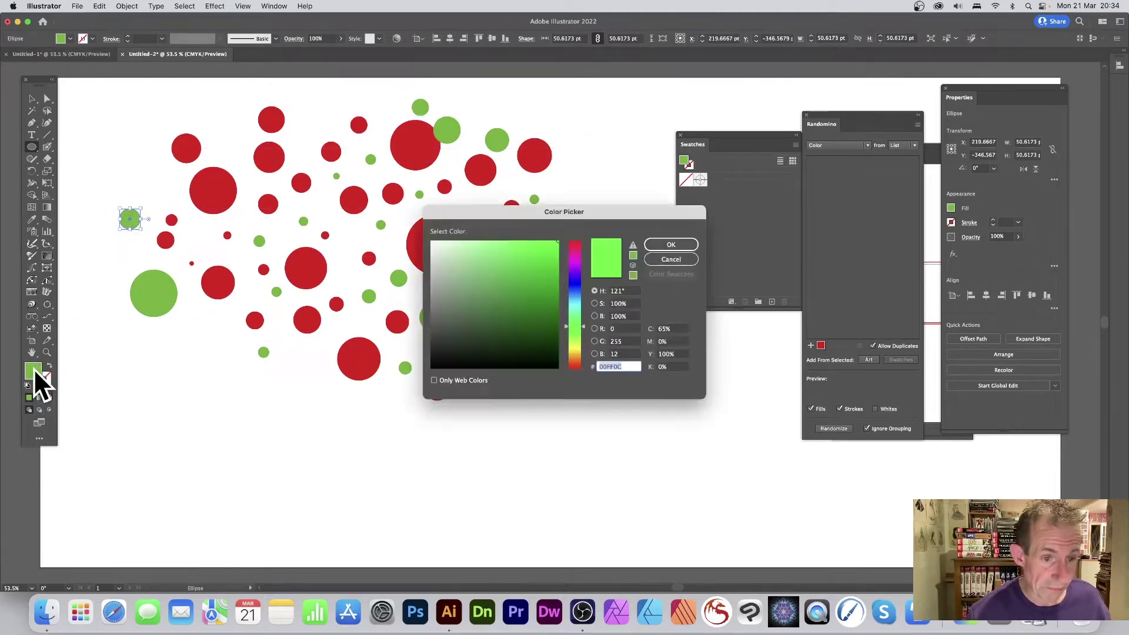
click(575, 298)
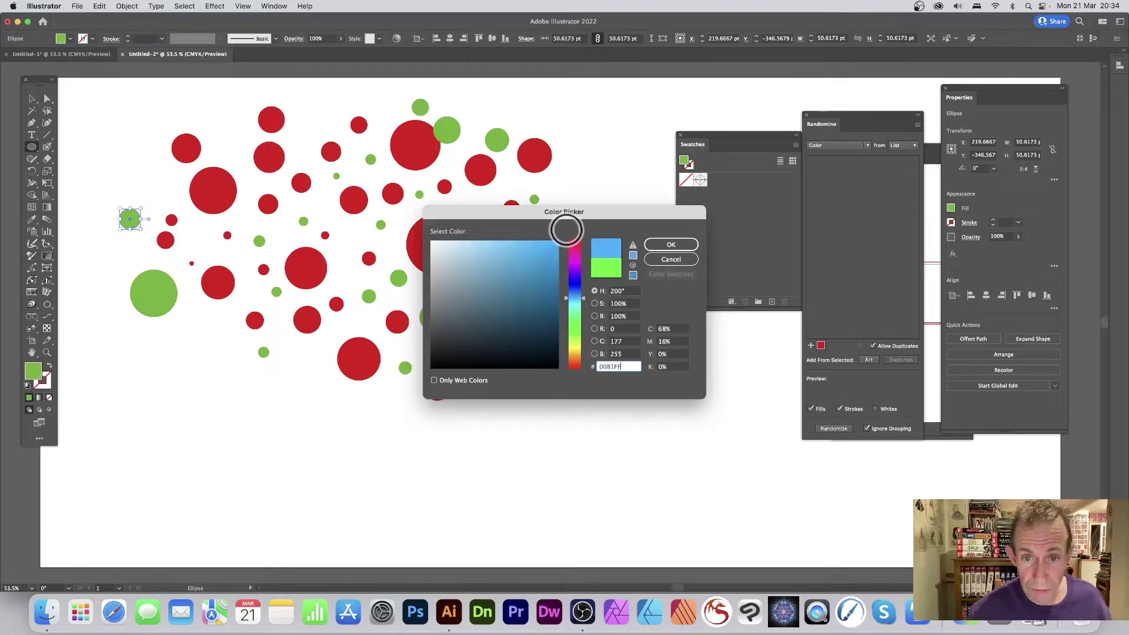
click(682, 240)
- Draw small blue circles on the left, along the top and at the right edge
drag(181, 309, 206, 334)
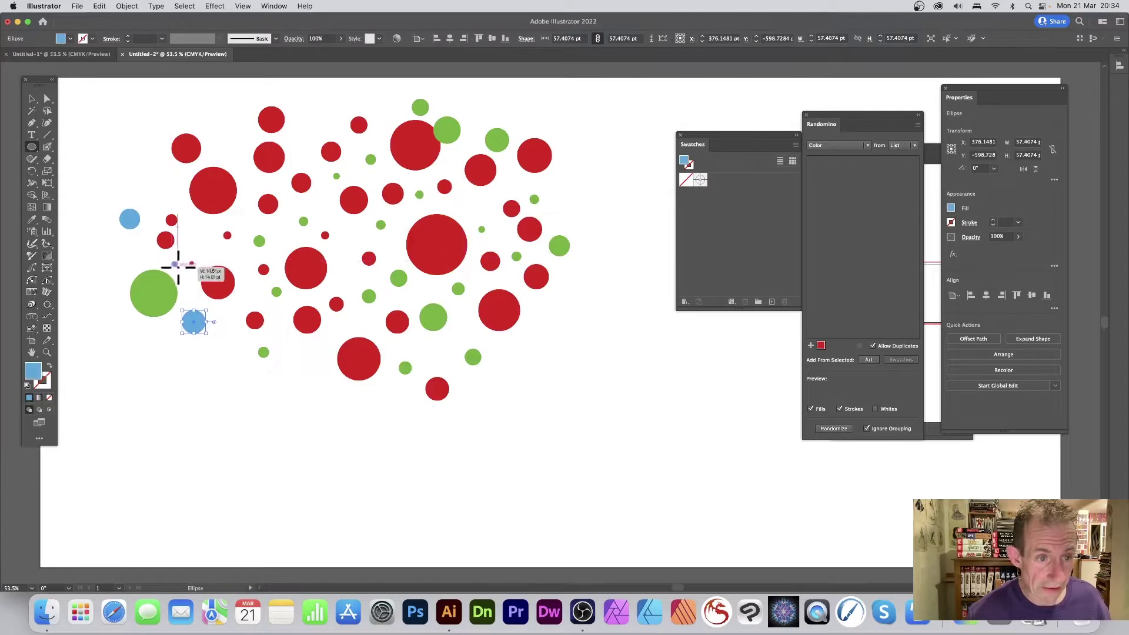
mouse_move(172, 261)
mouse_down()
mouse_move(179, 269)
mouse_move(215, 251)
mouse_up()
mouse_move(252, 148)
mouse_down()
mouse_move(234, 165)
mouse_move(253, 187)
mouse_up()
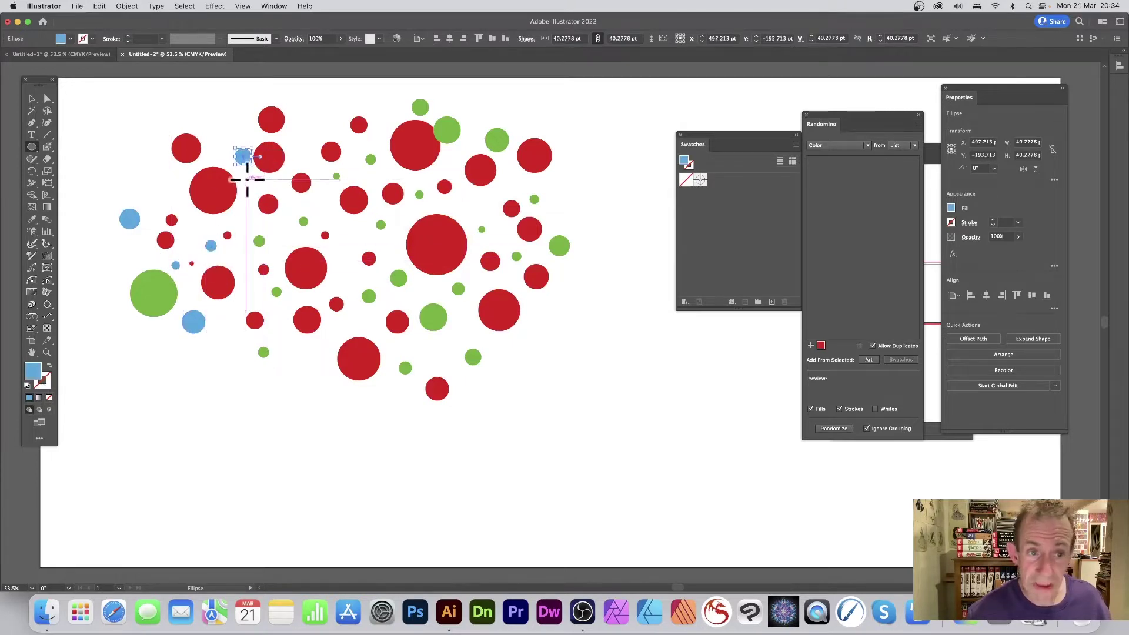
drag(288, 140, 309, 160)
drag(311, 108, 390, 146)
drag(454, 99, 527, 130)
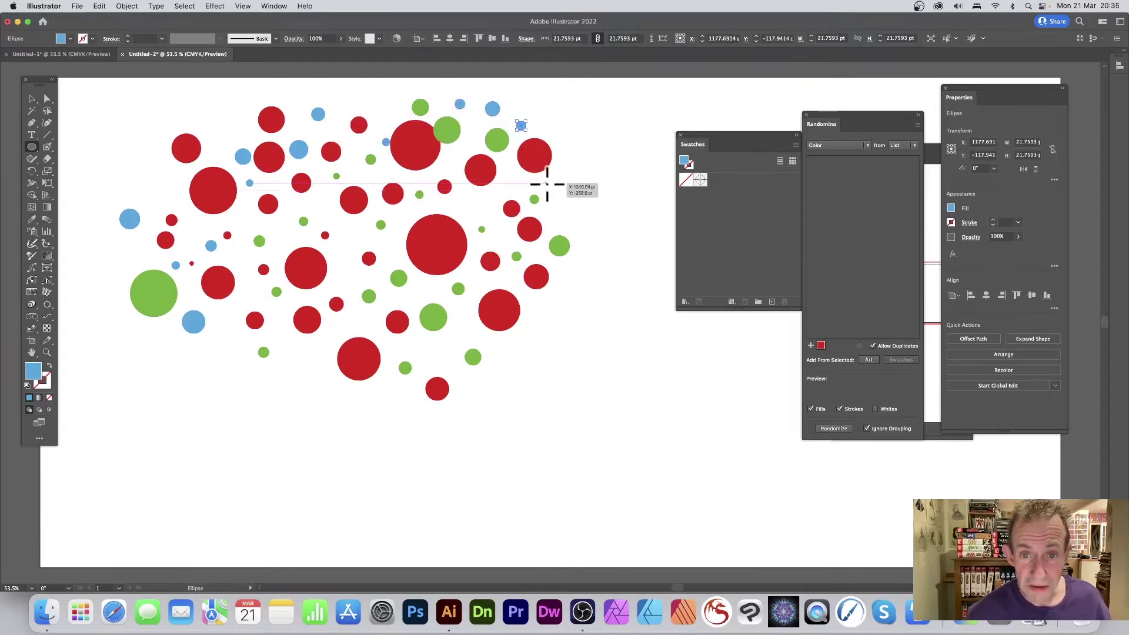
drag(546, 182, 568, 220)
drag(586, 162, 599, 176)
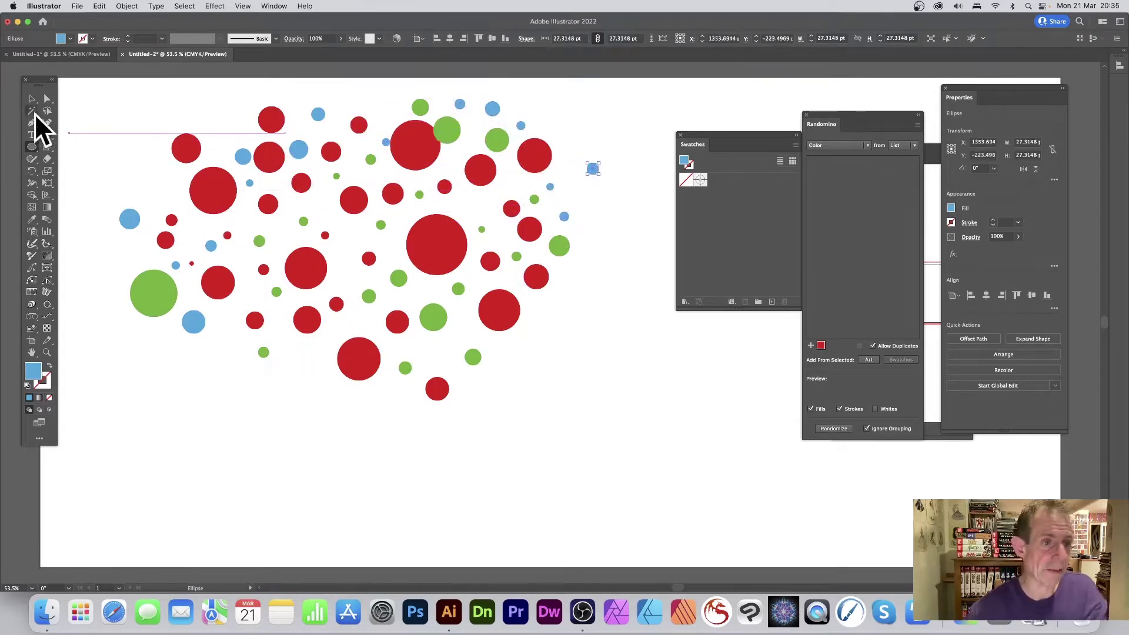
- Select all the circles, scale the cluster down proportionally and shift it slightly down
click(34, 97)
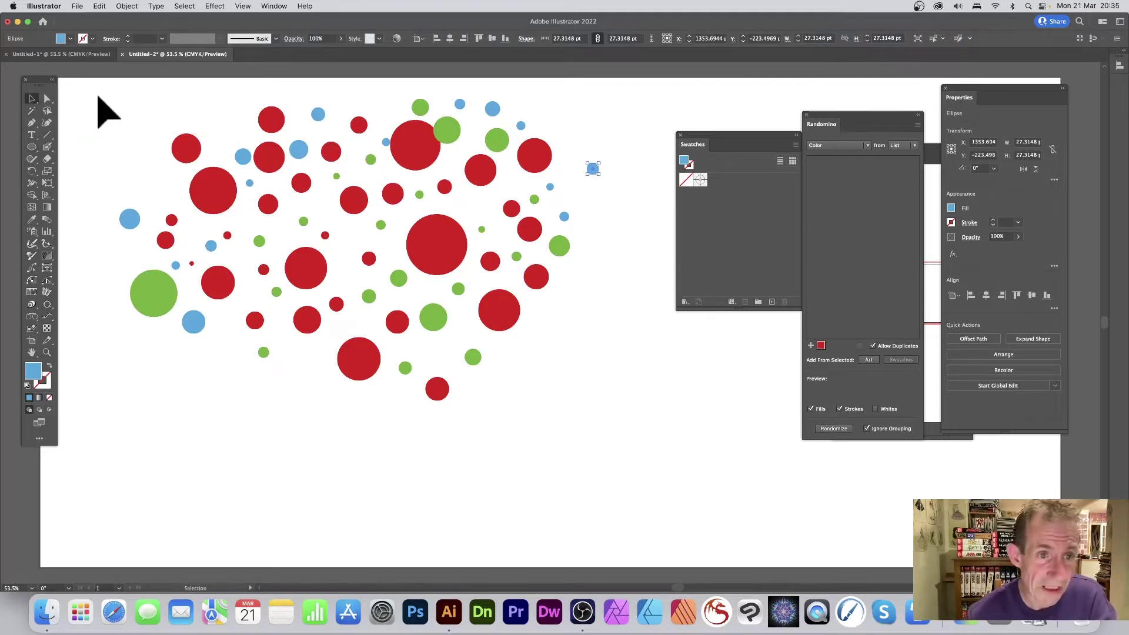
key(super+a)
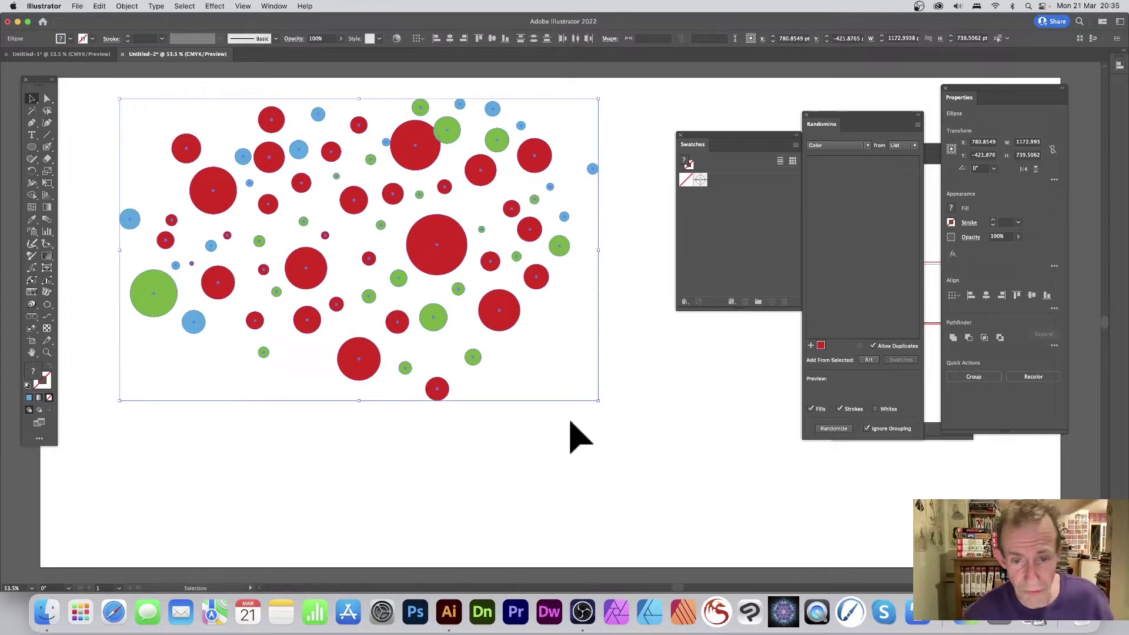
drag(600, 406, 427, 292)
drag(321, 208, 365, 250)
- Shrink the duplicate cluster, rotate it about 61°, place it over the original and deselect
drag(165, 152, 284, 226)
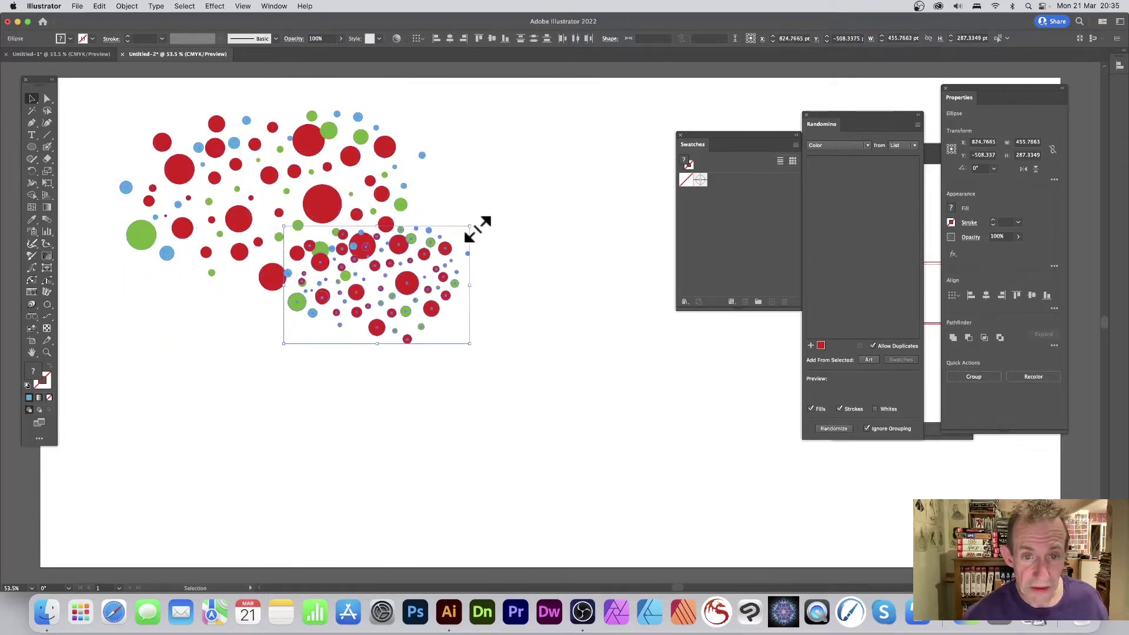
drag(474, 222, 383, 189)
drag(403, 259, 254, 259)
click(439, 310)
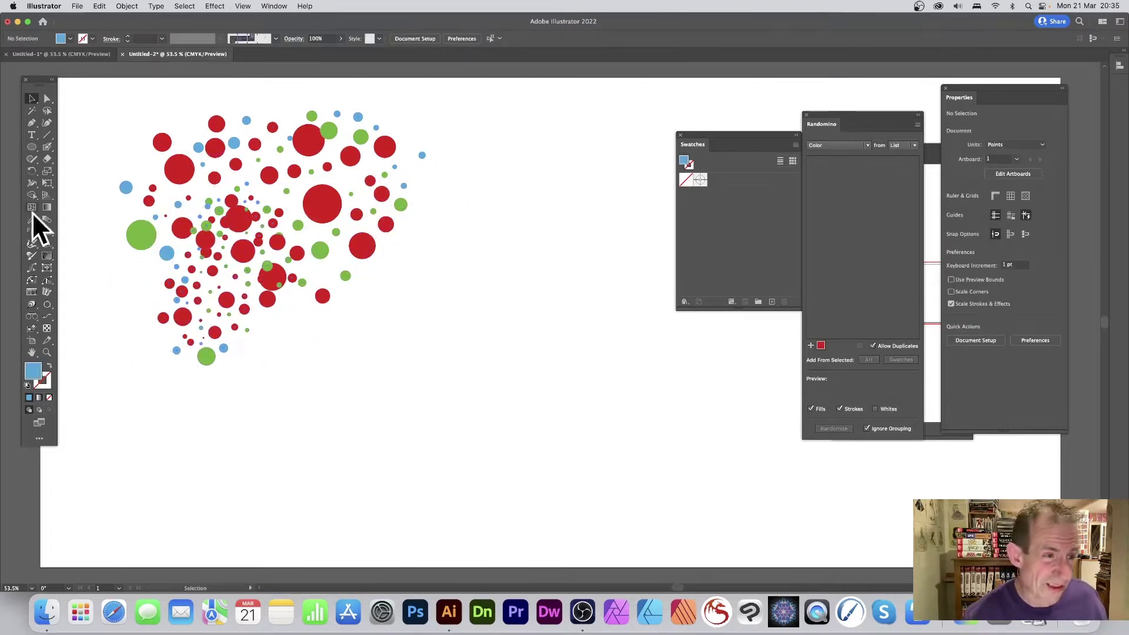
- Using a blue circle's fill, draw eight more small blue circles in gaps around the cluster
click(127, 188)
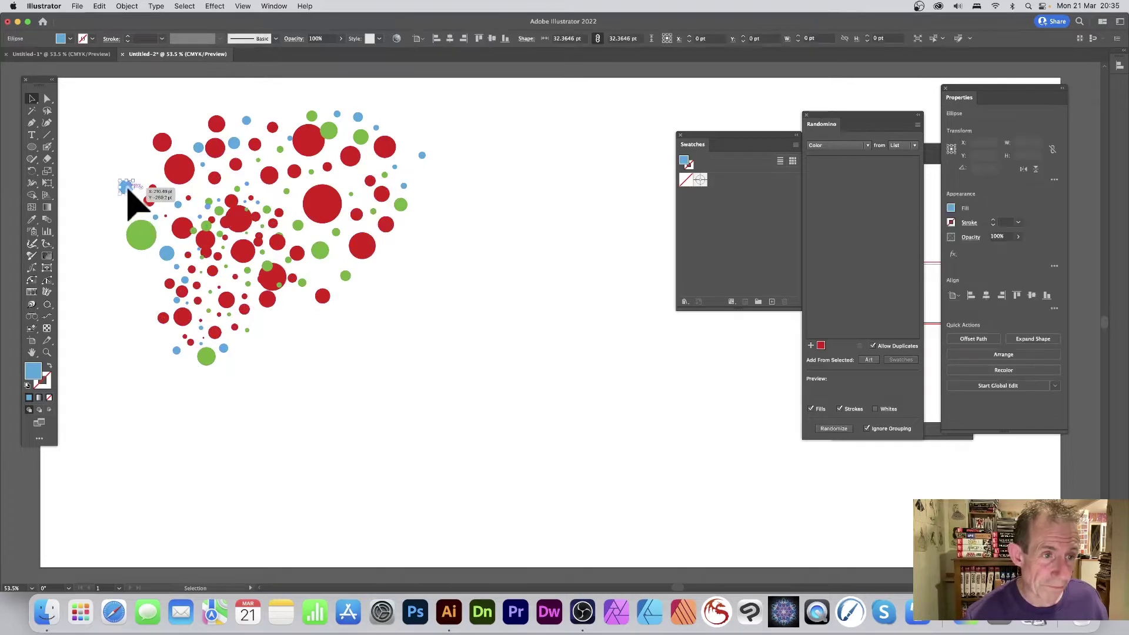
click(32, 146)
drag(272, 328, 285, 341)
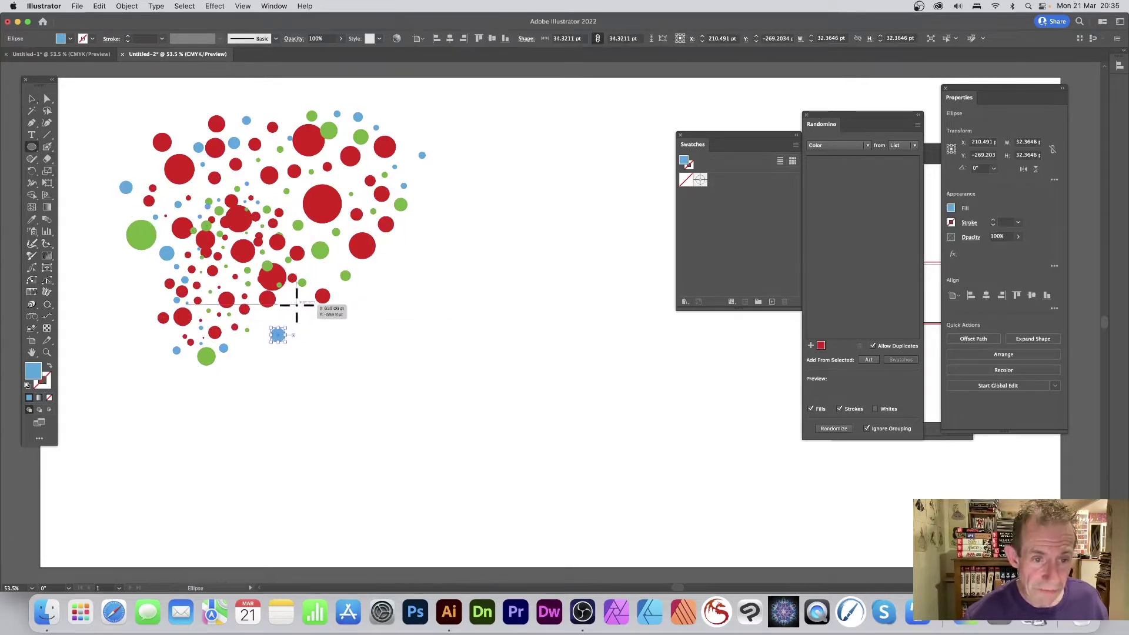
drag(289, 295, 336, 341)
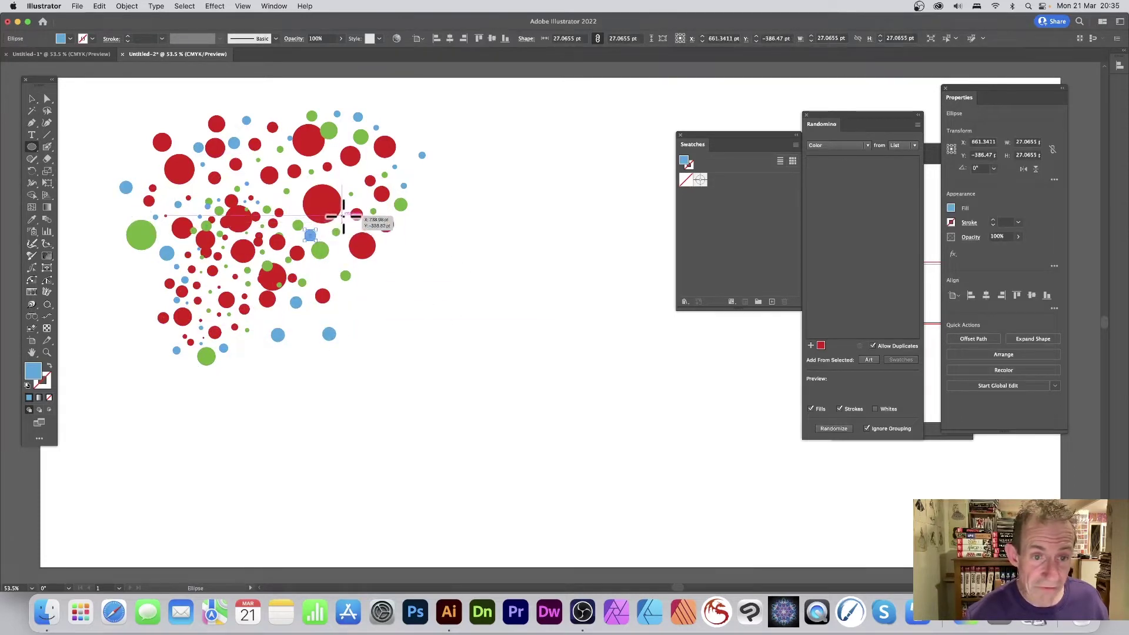
drag(342, 217, 349, 224)
drag(364, 157, 370, 163)
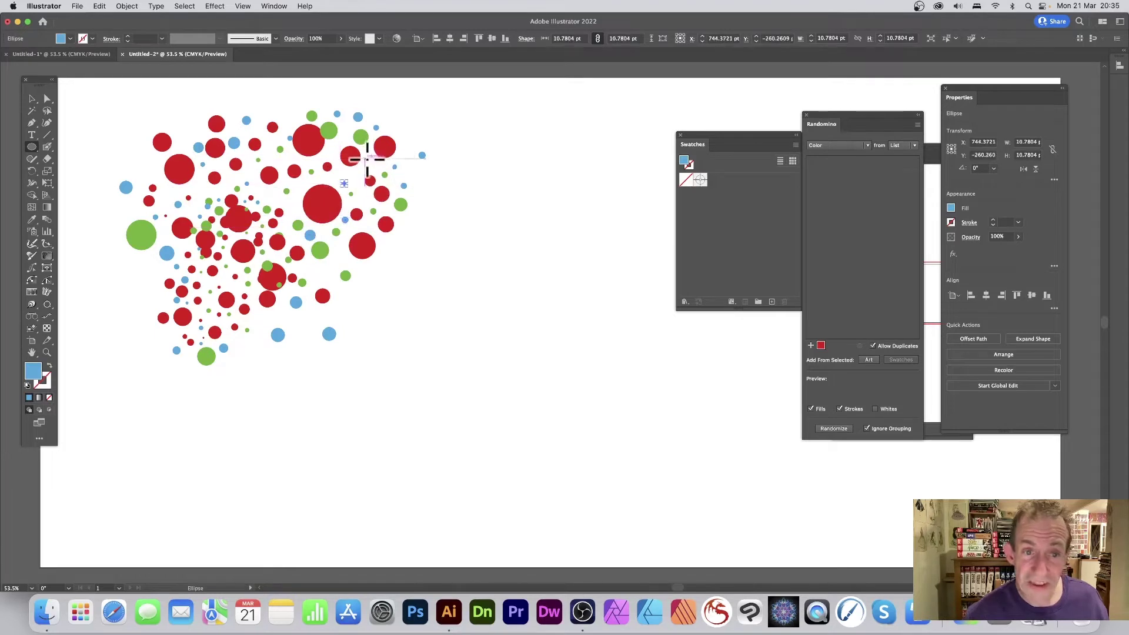
drag(265, 188, 269, 193)
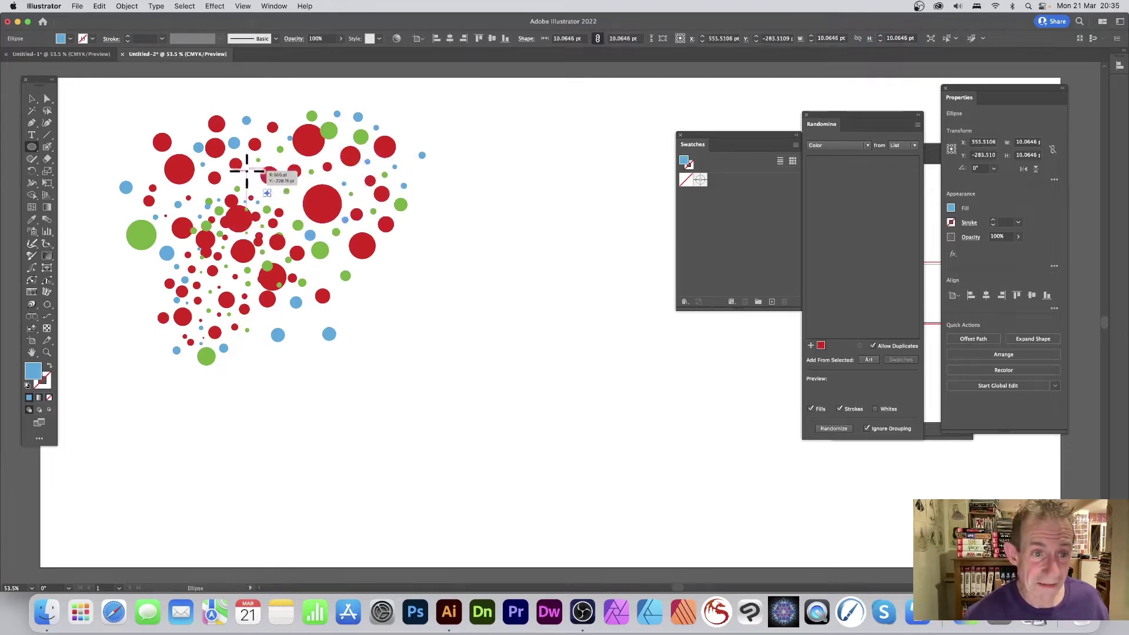
mouse_move(146, 158)
mouse_down()
mouse_move(160, 171)
mouse_move(130, 158)
mouse_up()
drag(140, 114, 156, 130)
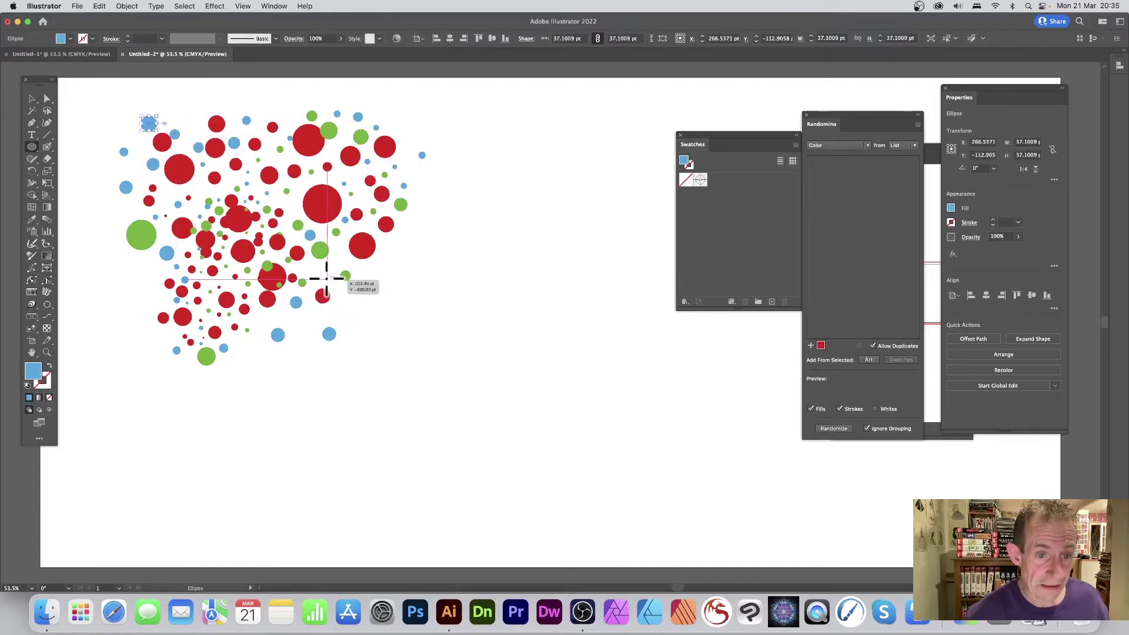
drag(320, 264, 329, 272)
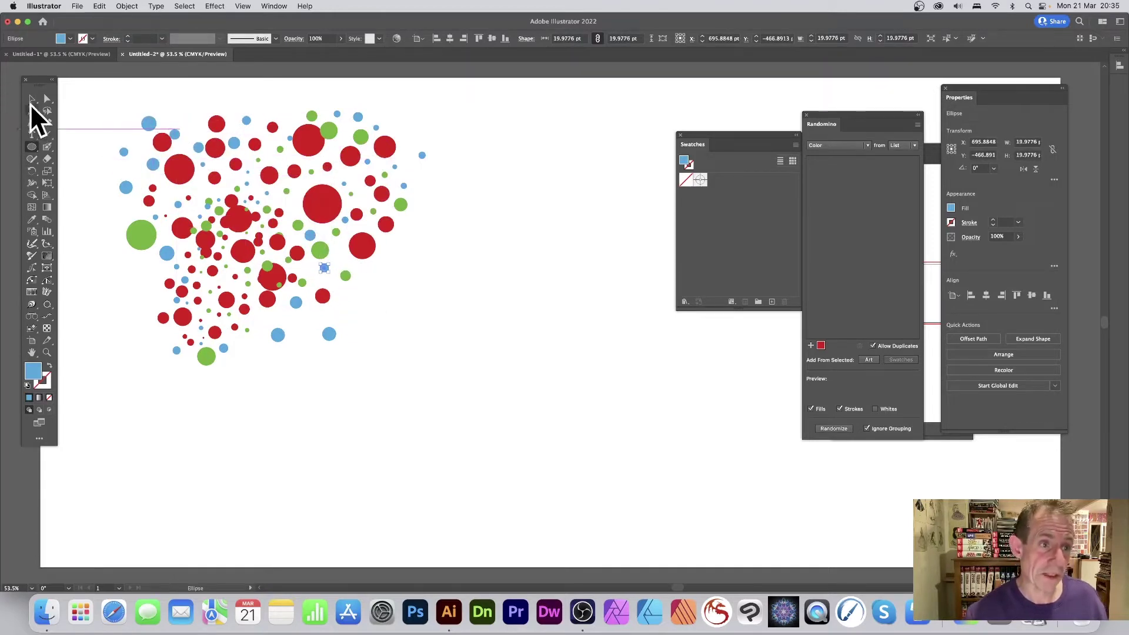
click(32, 100)
- Duplicate the cluster, shrink it, and place rotated smaller copies toward the lower left and right
drag(100, 106, 504, 453)
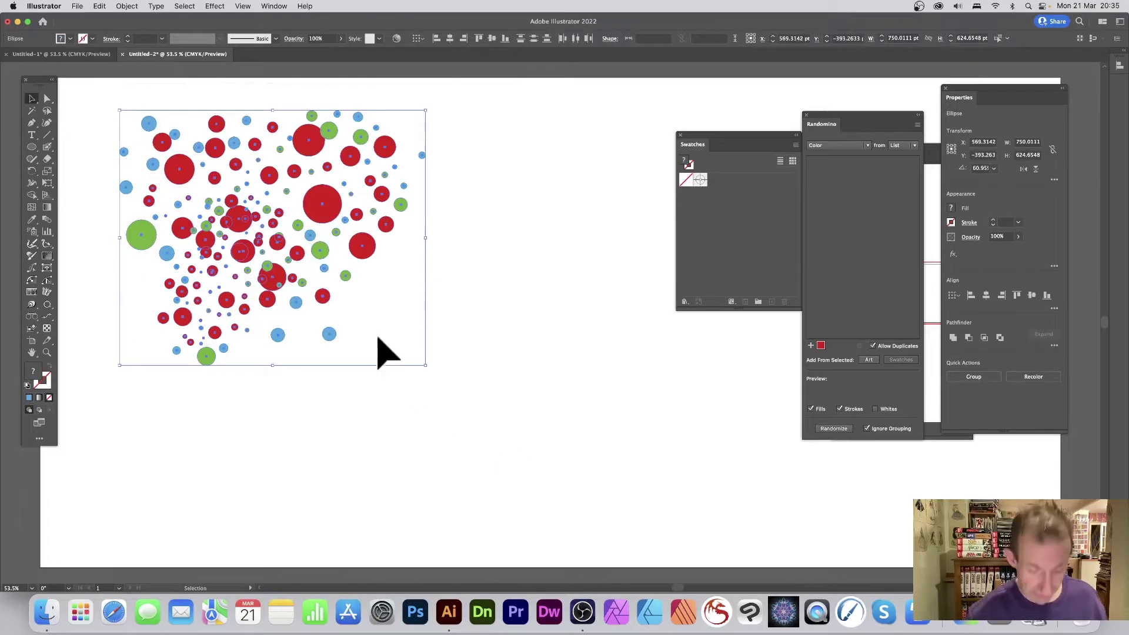
drag(338, 221, 379, 248)
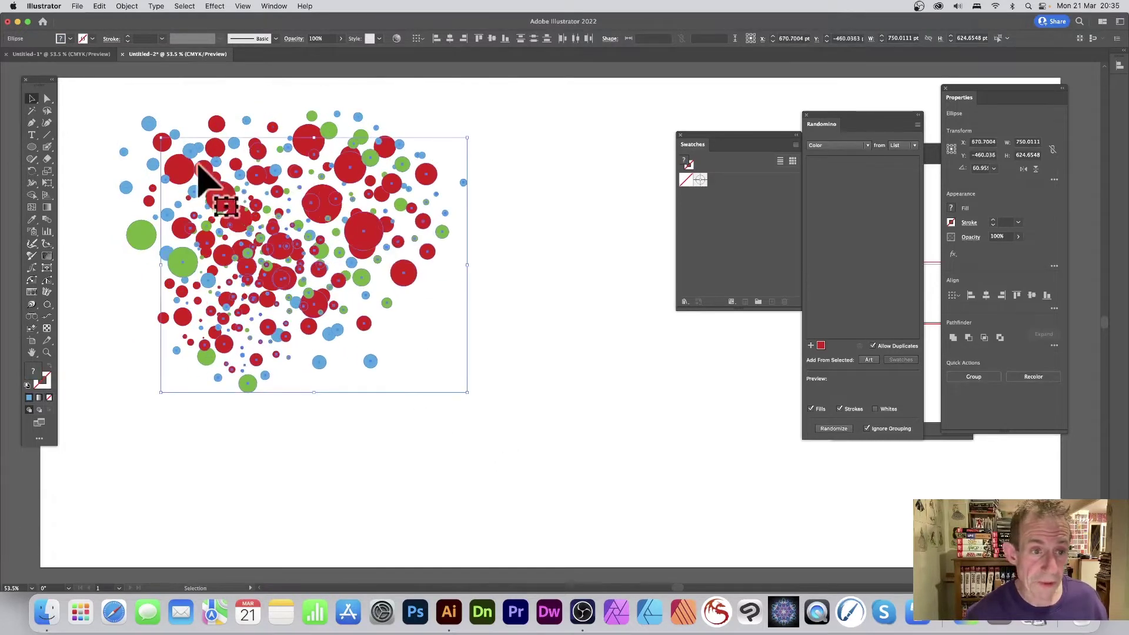
drag(162, 139, 298, 262)
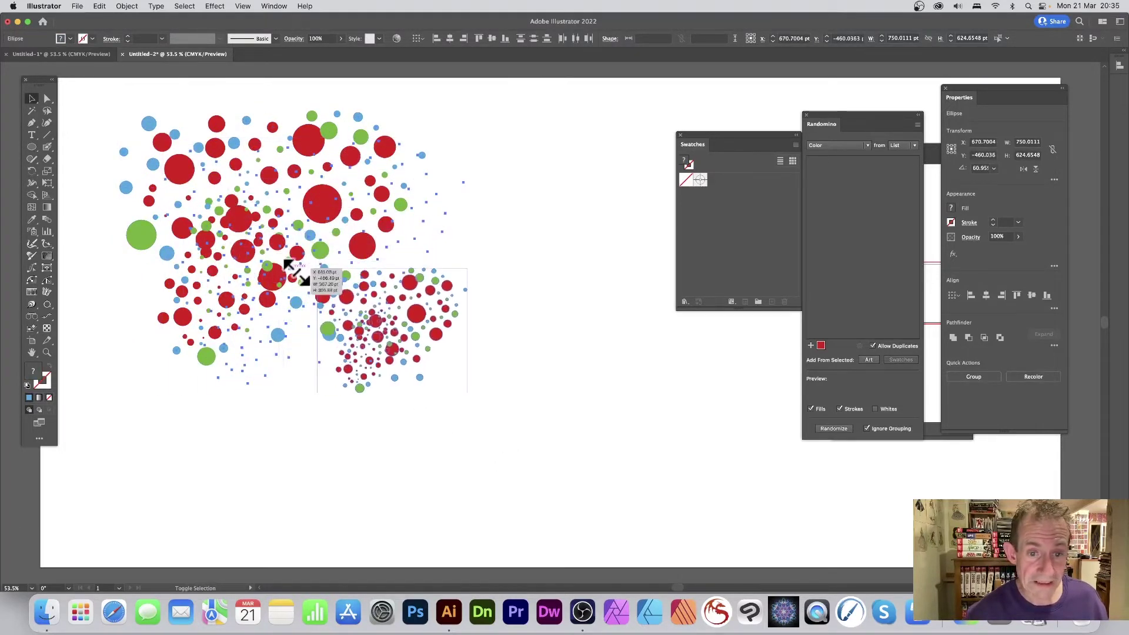
drag(402, 293, 226, 272)
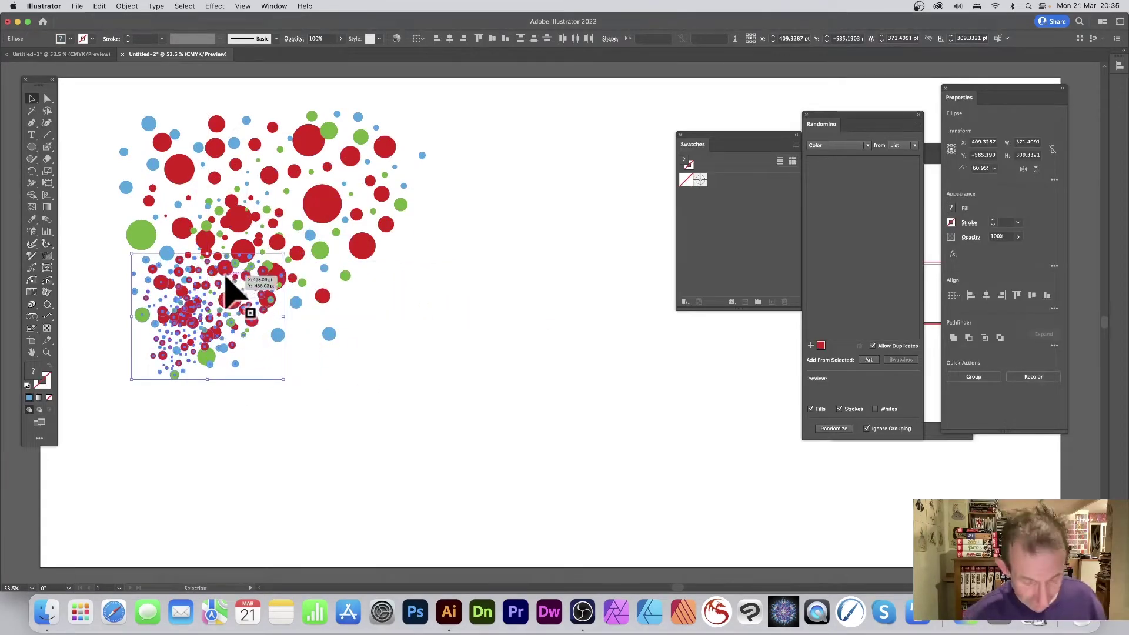
drag(222, 275, 357, 327)
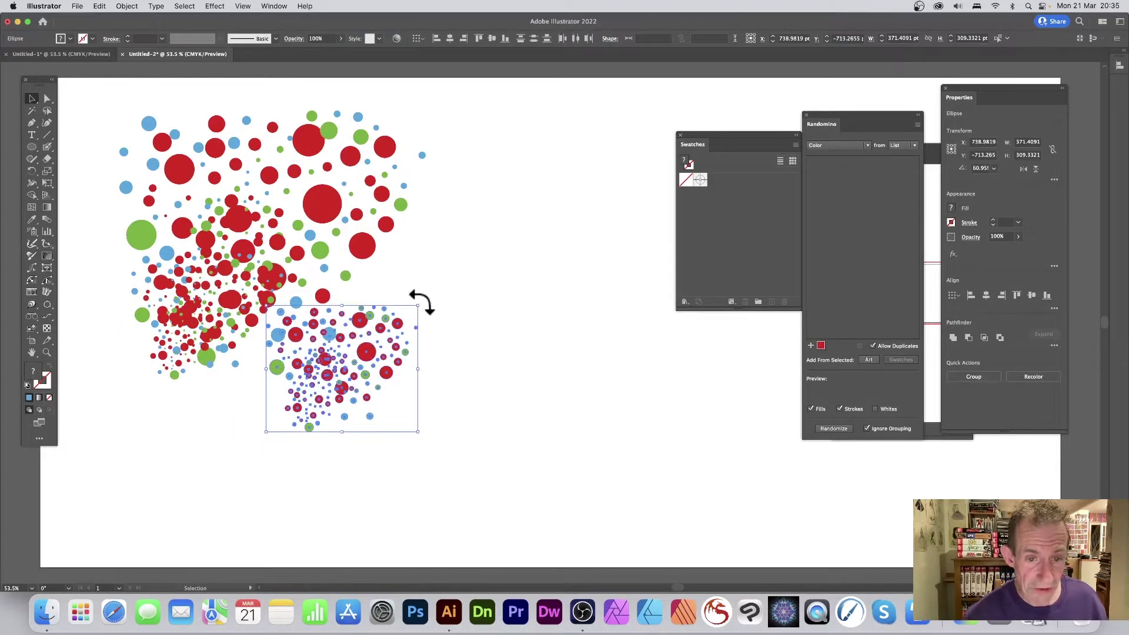
drag(421, 303, 308, 323)
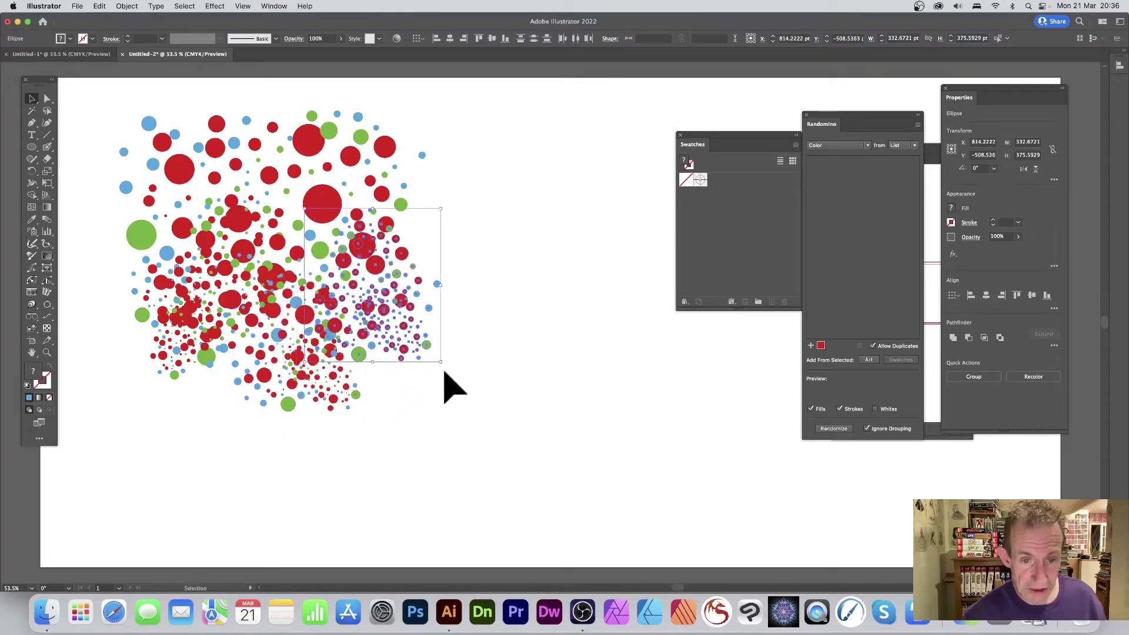
drag(445, 368, 436, 217)
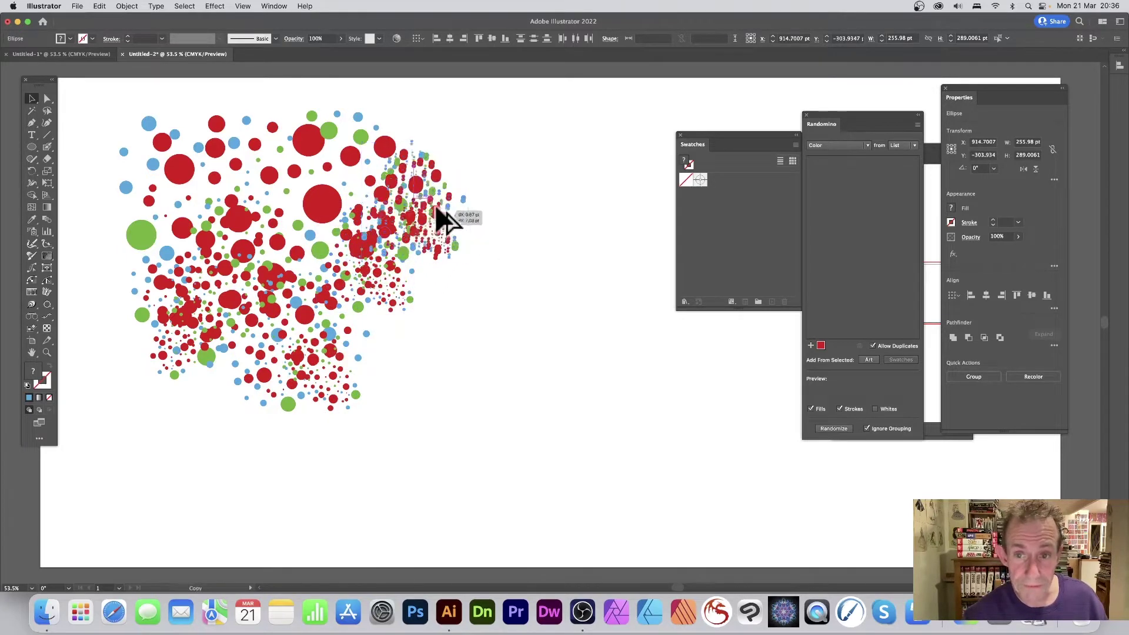
- Add a shrunken copy further left, shift the upper-left dots, then enlarge the whole artwork
drag(385, 178, 144, 238)
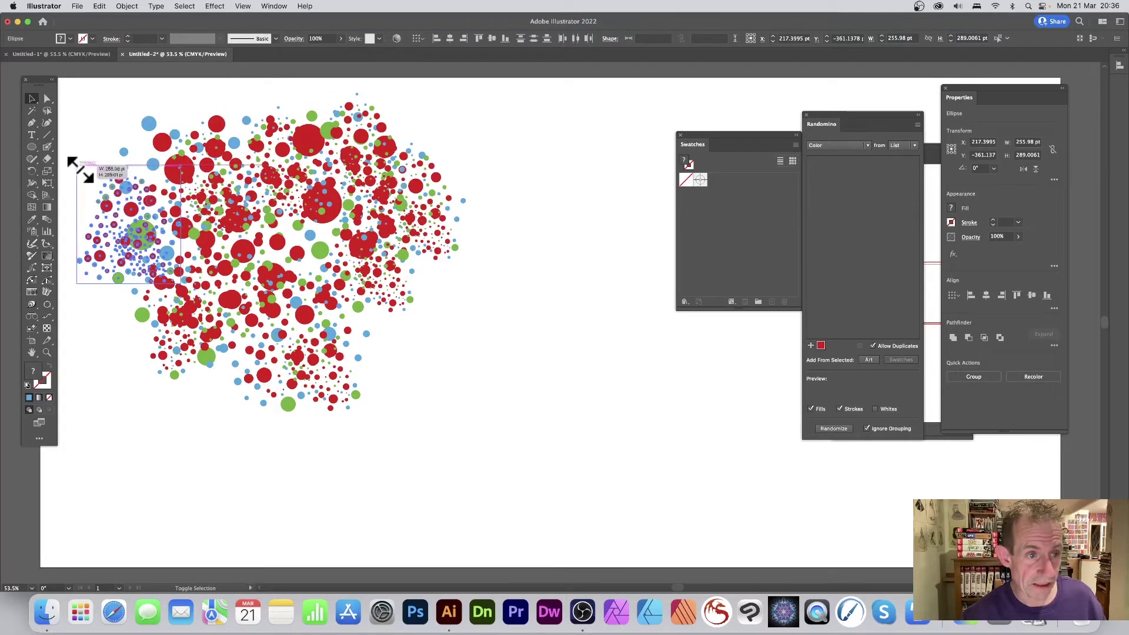
drag(79, 169, 97, 188)
drag(131, 154, 258, 253)
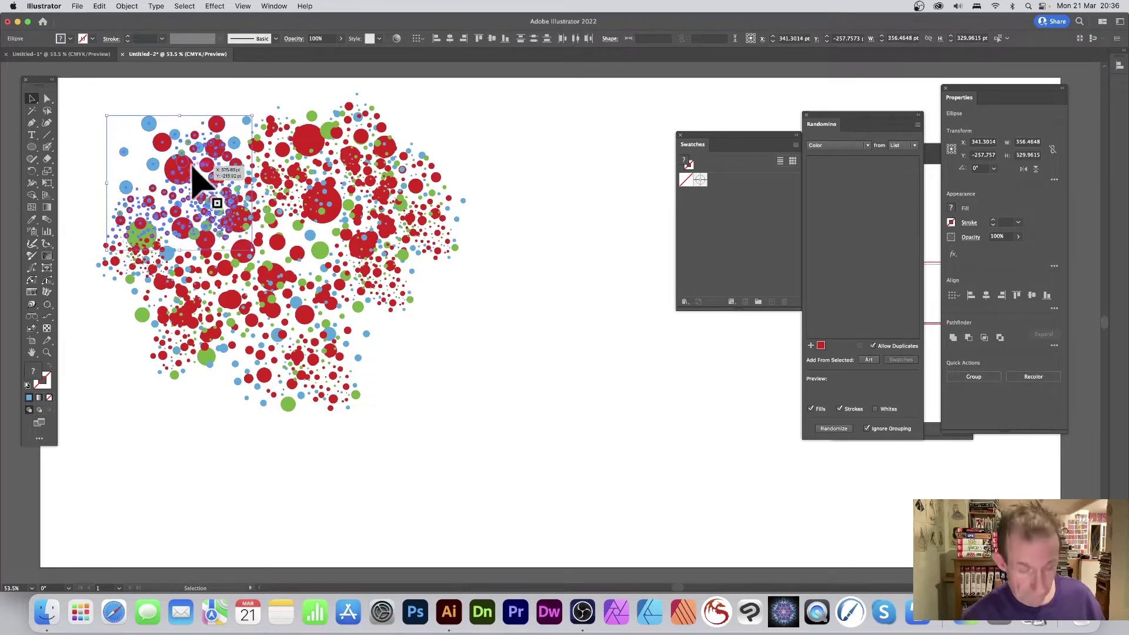
drag(196, 179, 479, 290)
click(559, 353)
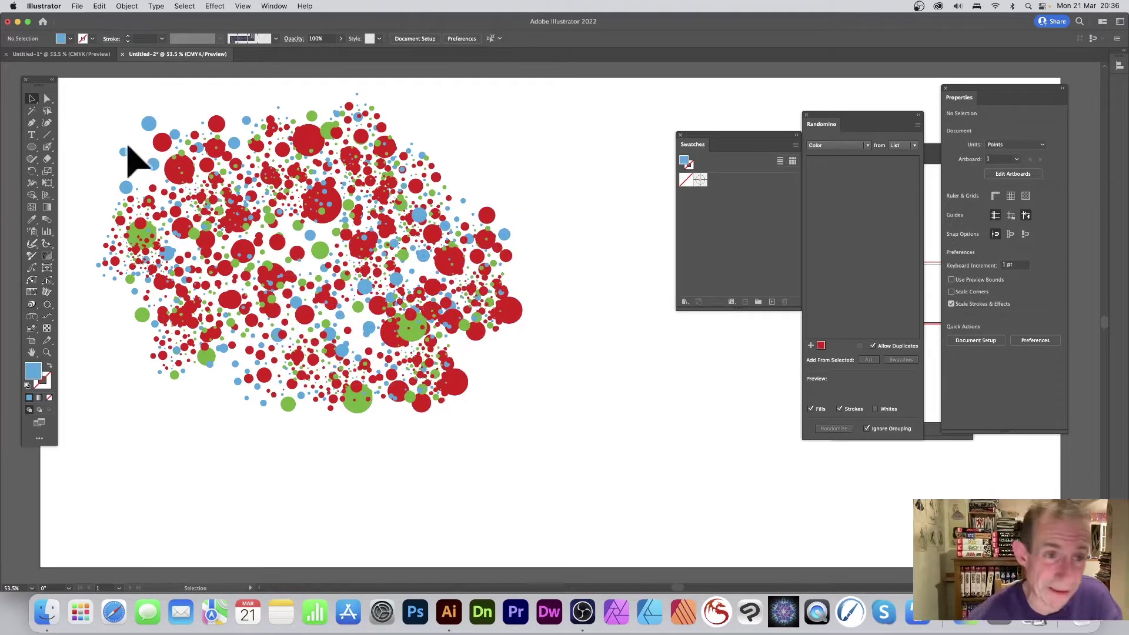
key(super+a)
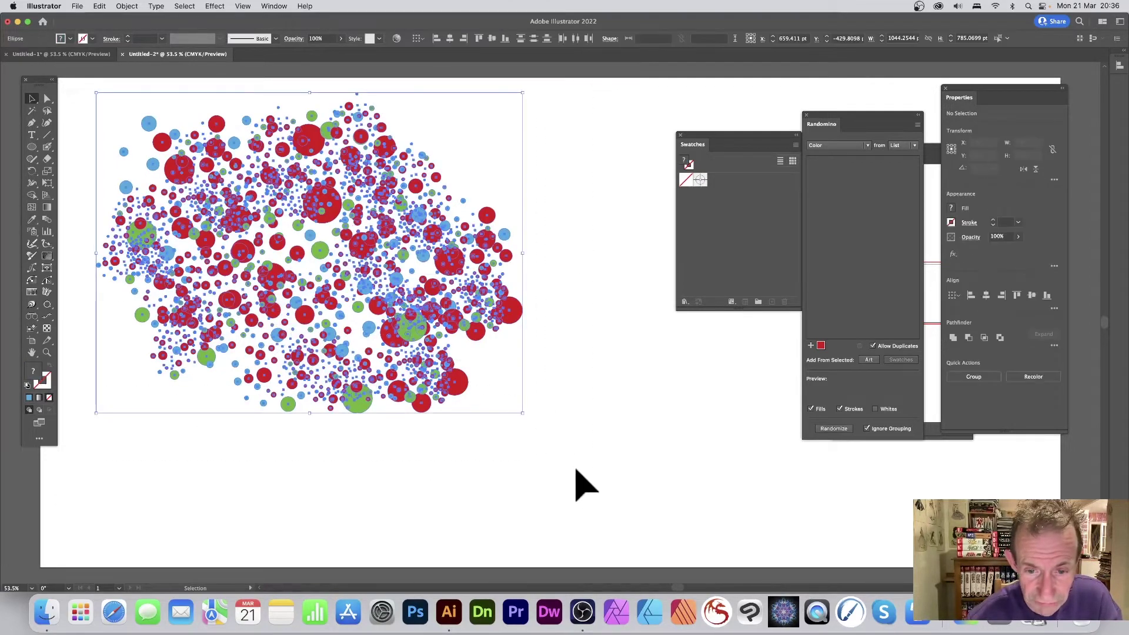
drag(522, 414, 639, 529)
- Create a new swatch from a red circle's colour
click(591, 301)
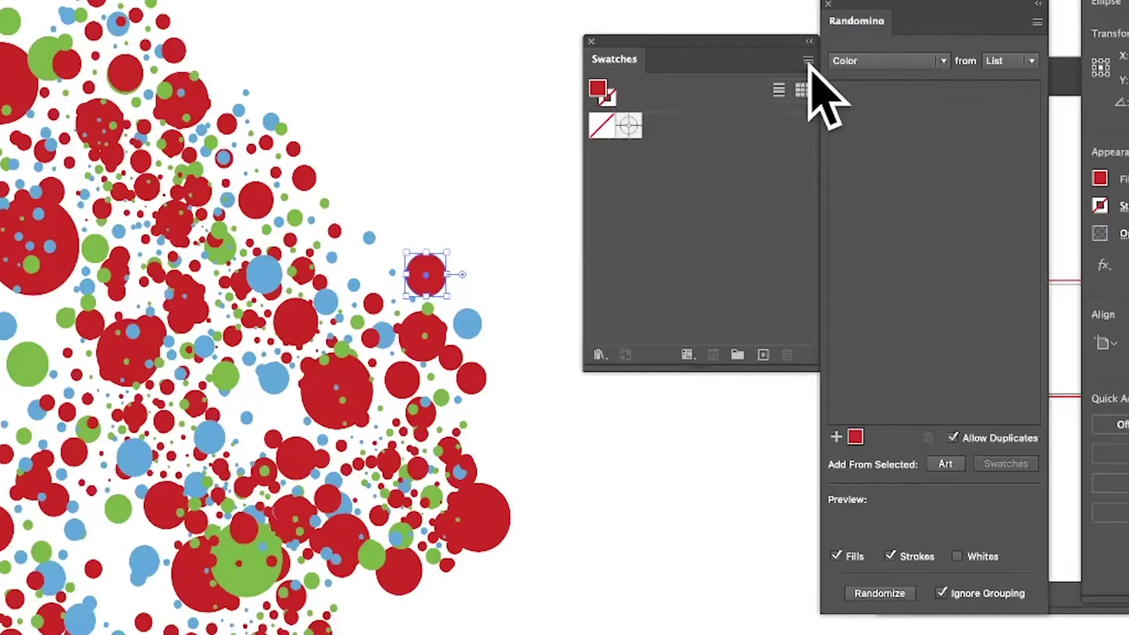
click(795, 144)
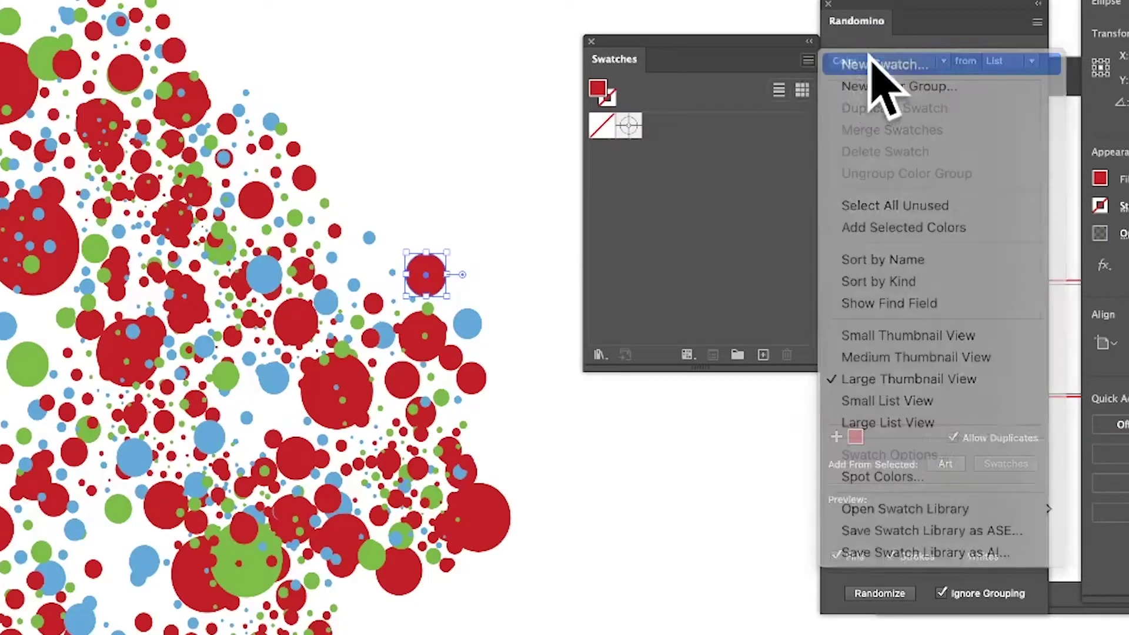
click(871, 62)
click(390, 394)
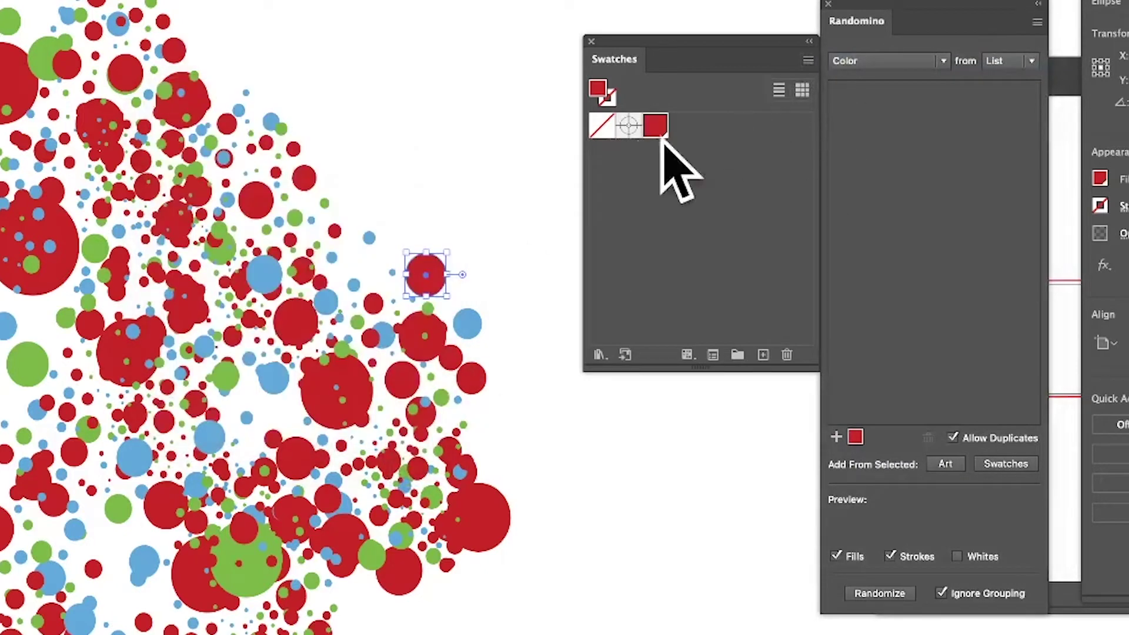
- Add a global green swatch (C=65 M=0 Y=100 K=0) from a green dot
click(281, 125)
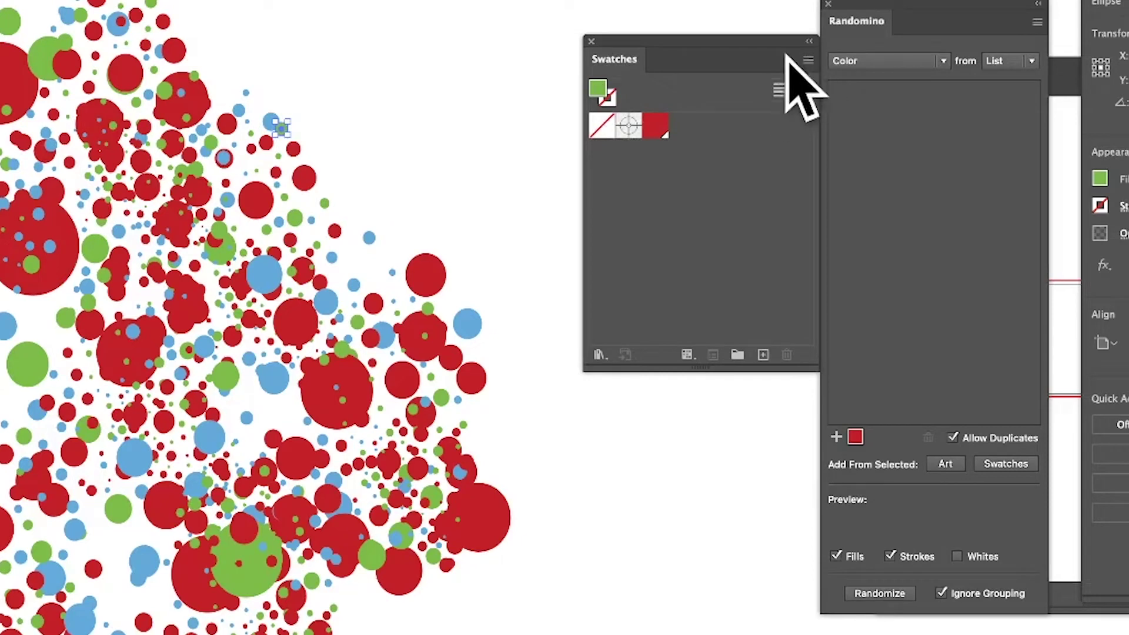
click(810, 59)
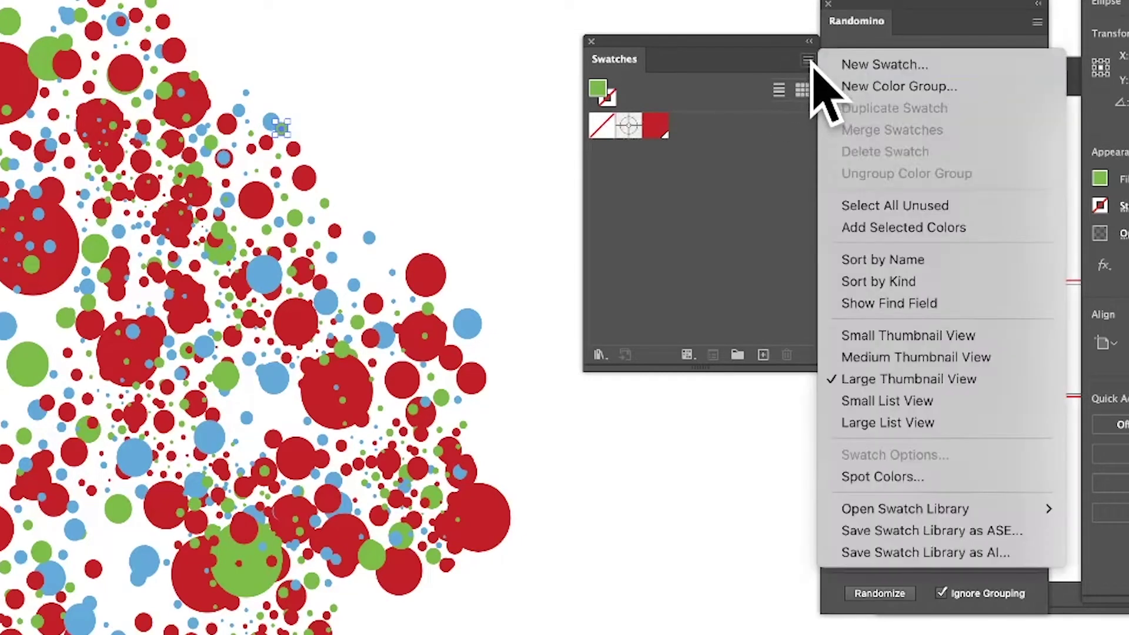
click(863, 66)
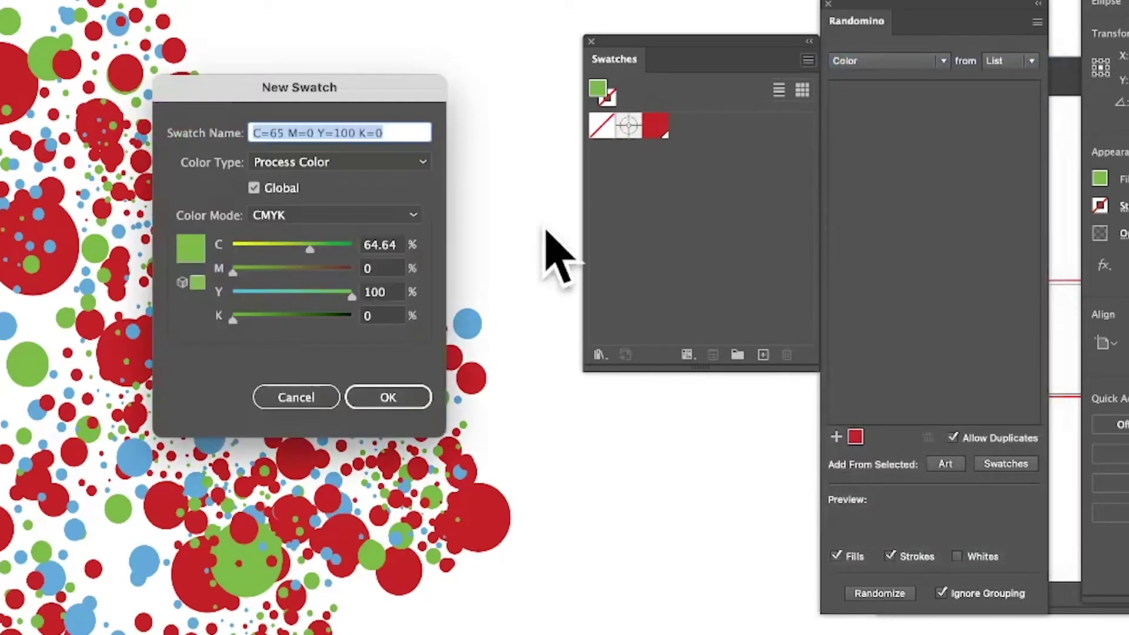
click(388, 398)
- Add a global blue swatch (C=68 M=16 Y=0 K=0) from a blue circle, then deselect
click(468, 323)
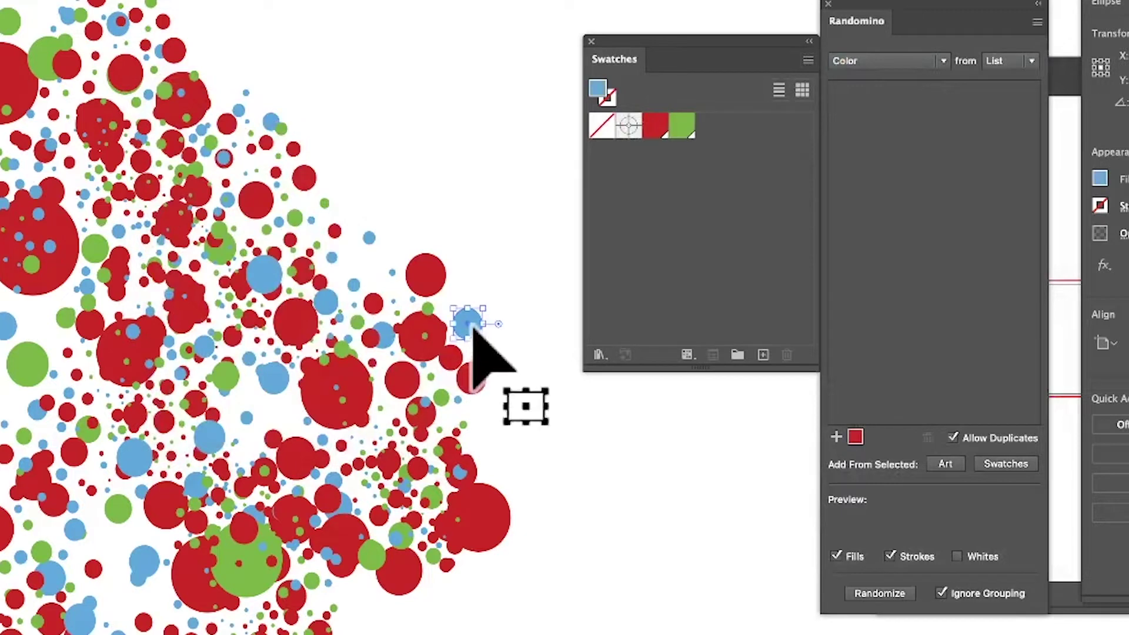
click(809, 59)
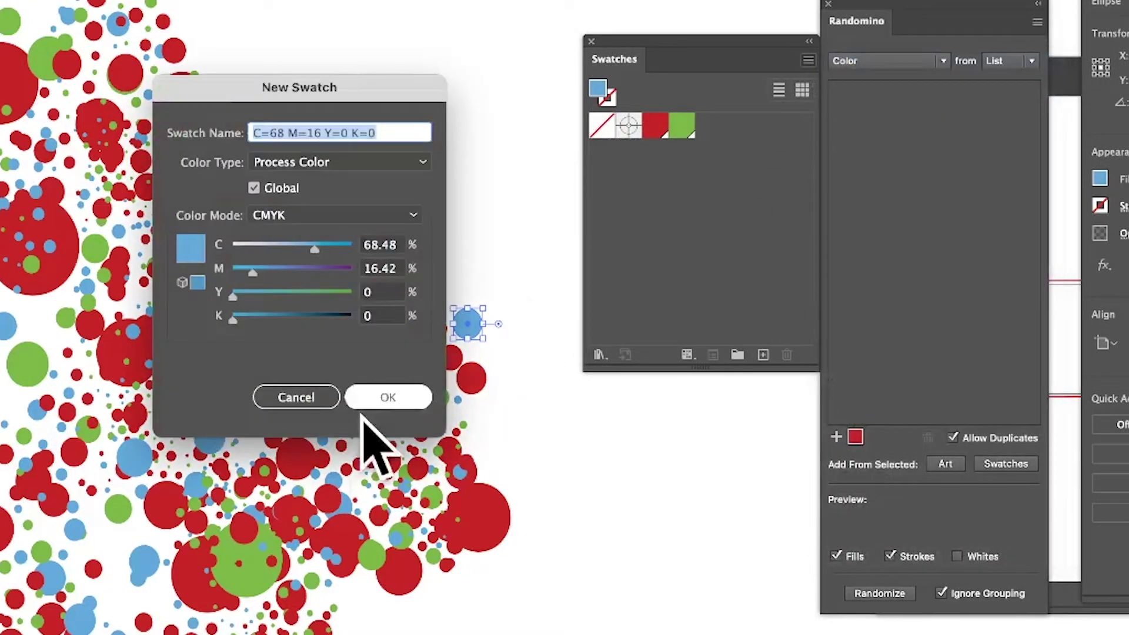
click(388, 398)
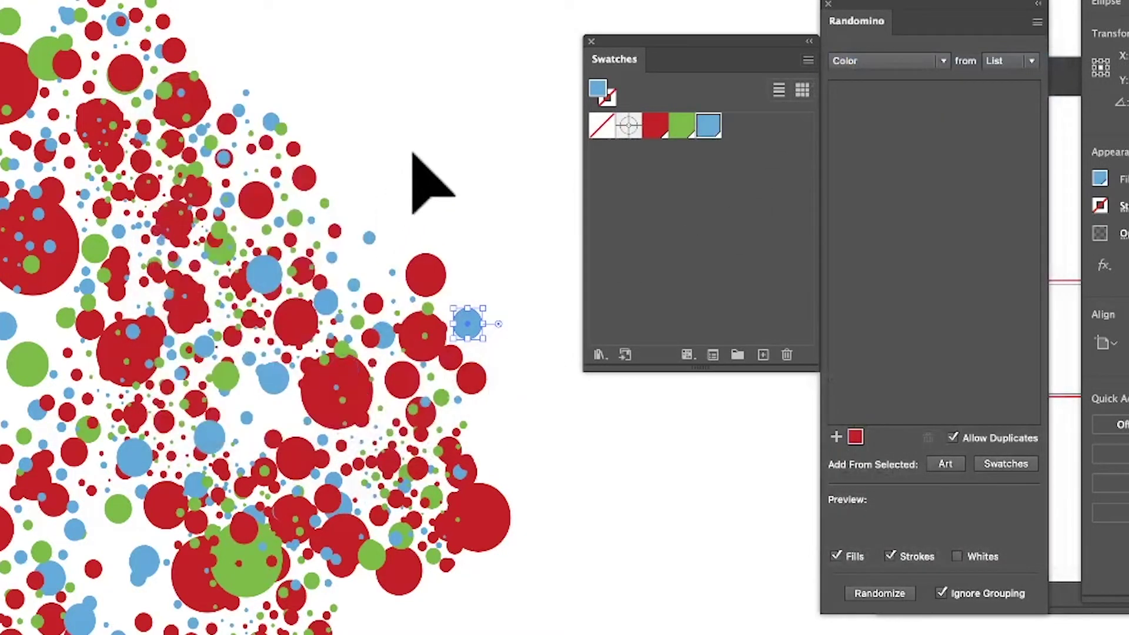
click(412, 153)
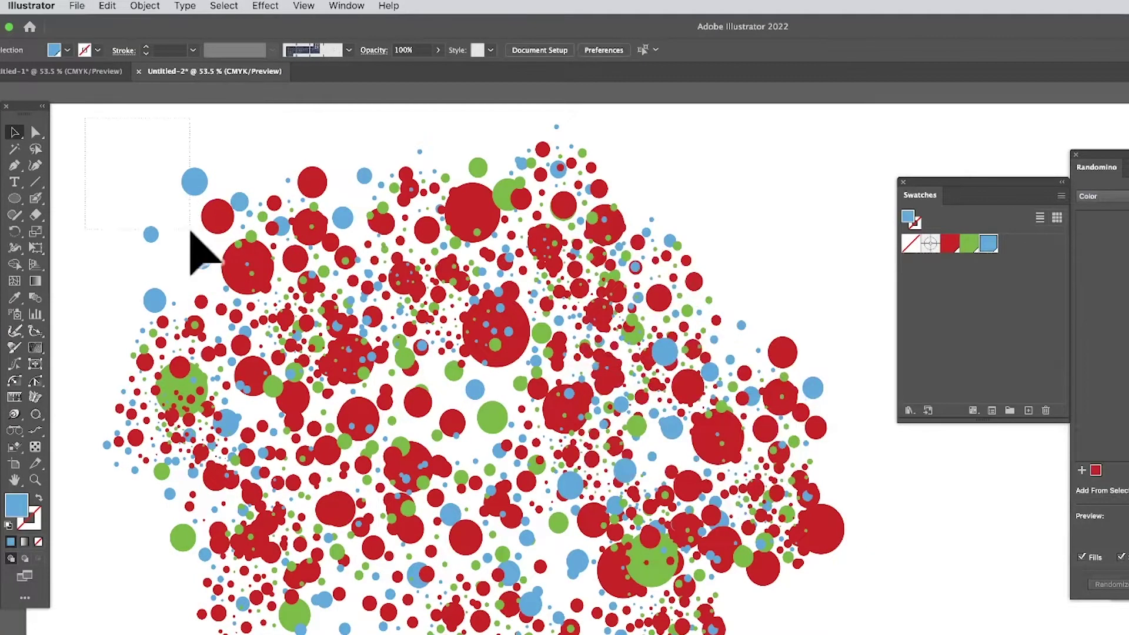
- Select all artwork and apply the Color Library recolor preset using Document Swatches
key(super+a)
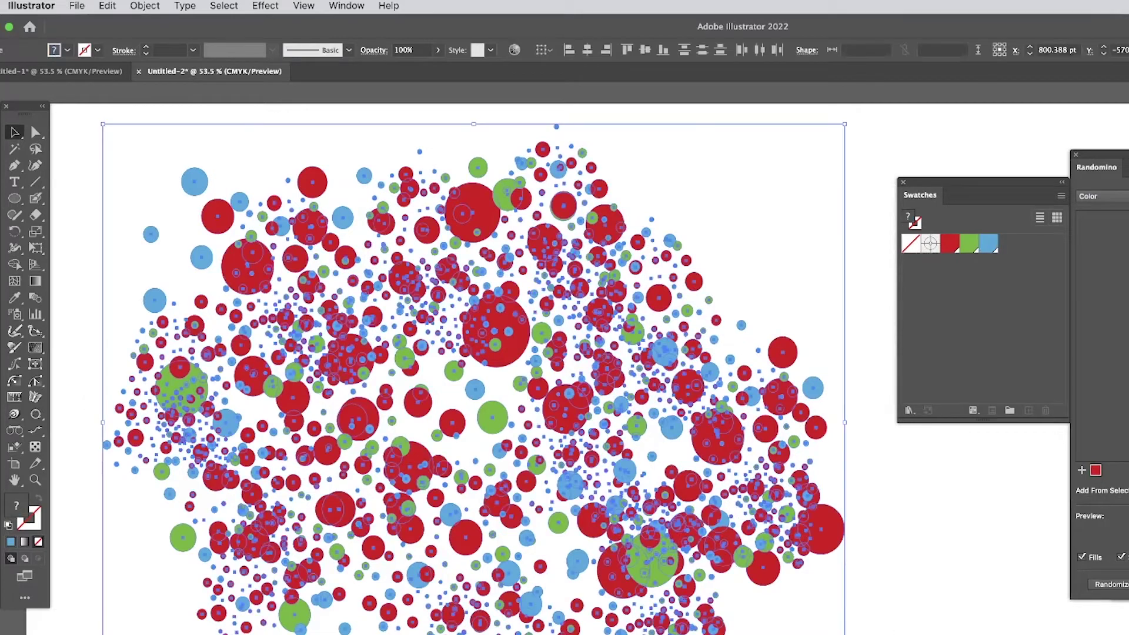
click(106, 6)
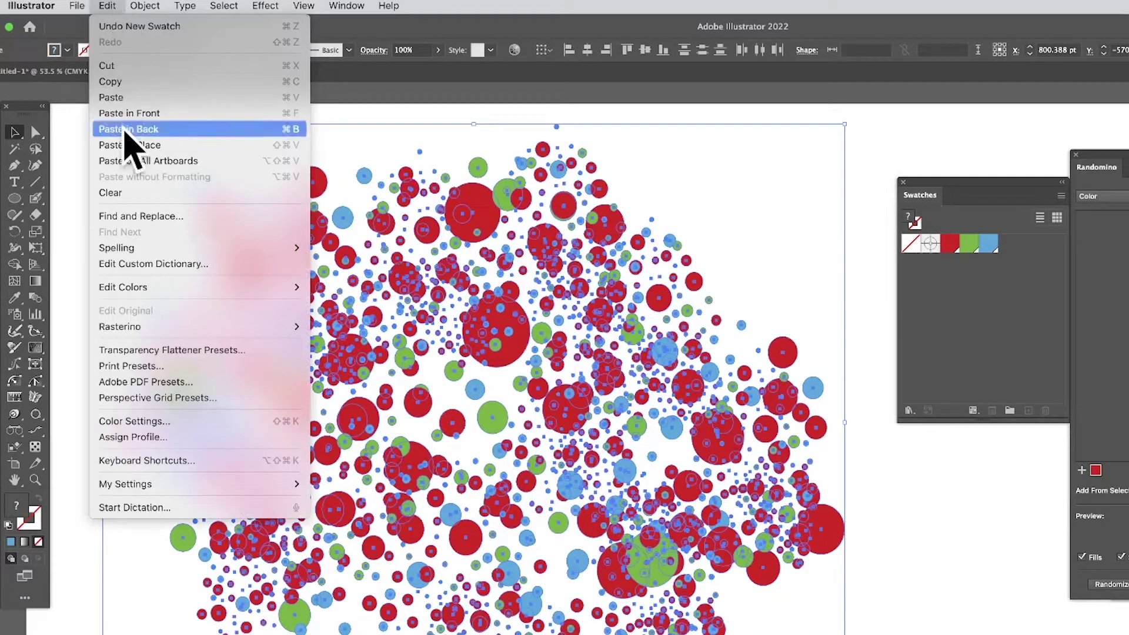
mouse_move(133, 288)
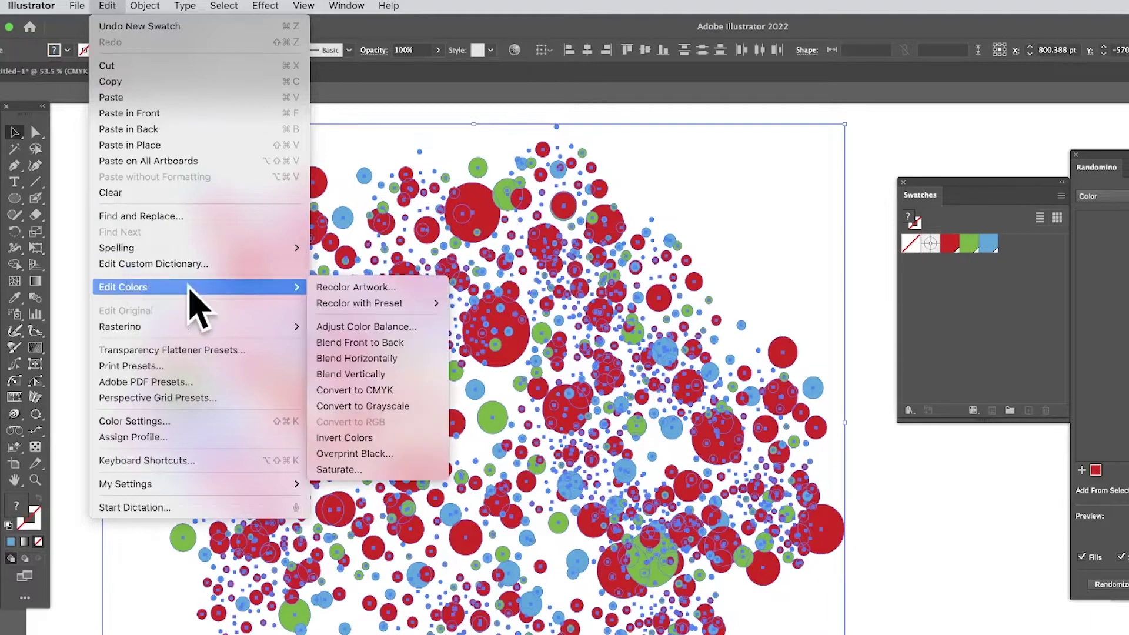
mouse_move(376, 306)
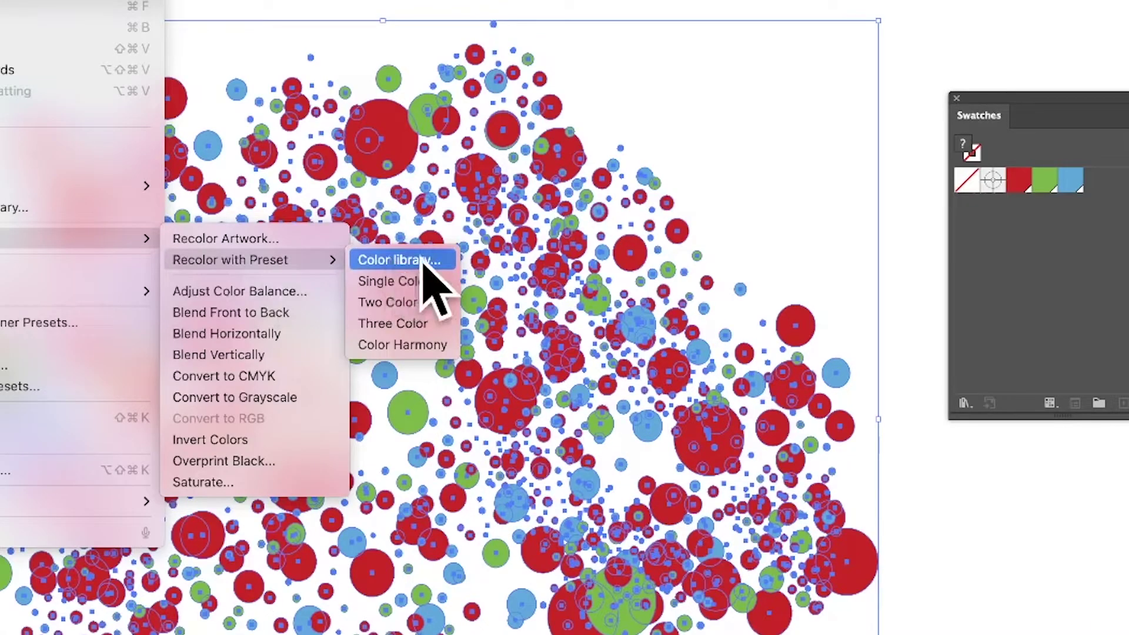
click(393, 261)
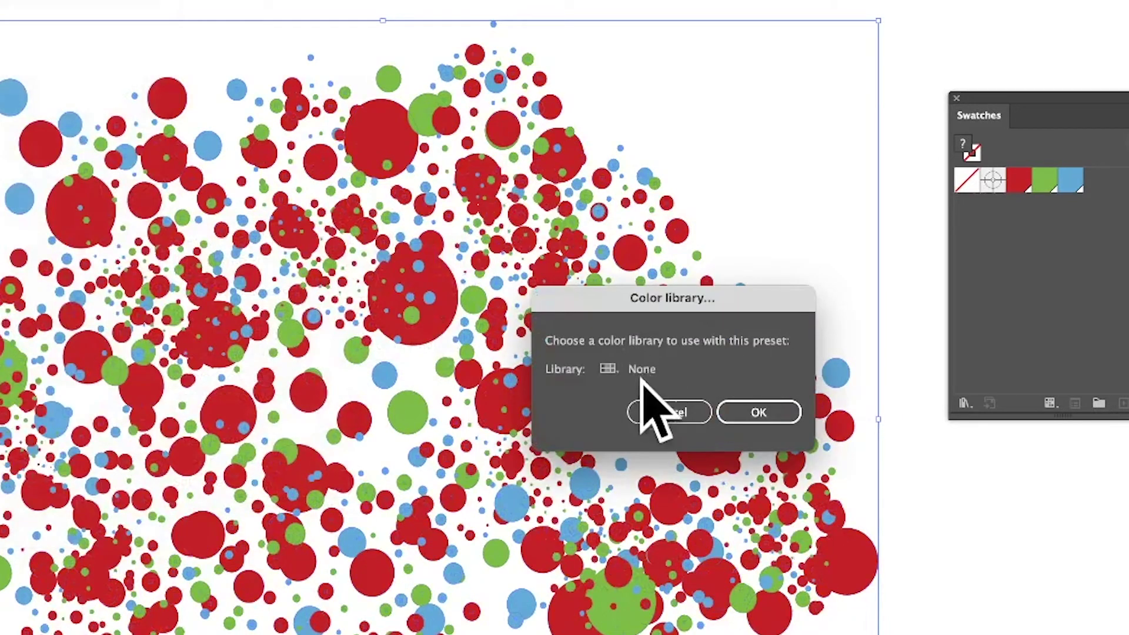
click(631, 370)
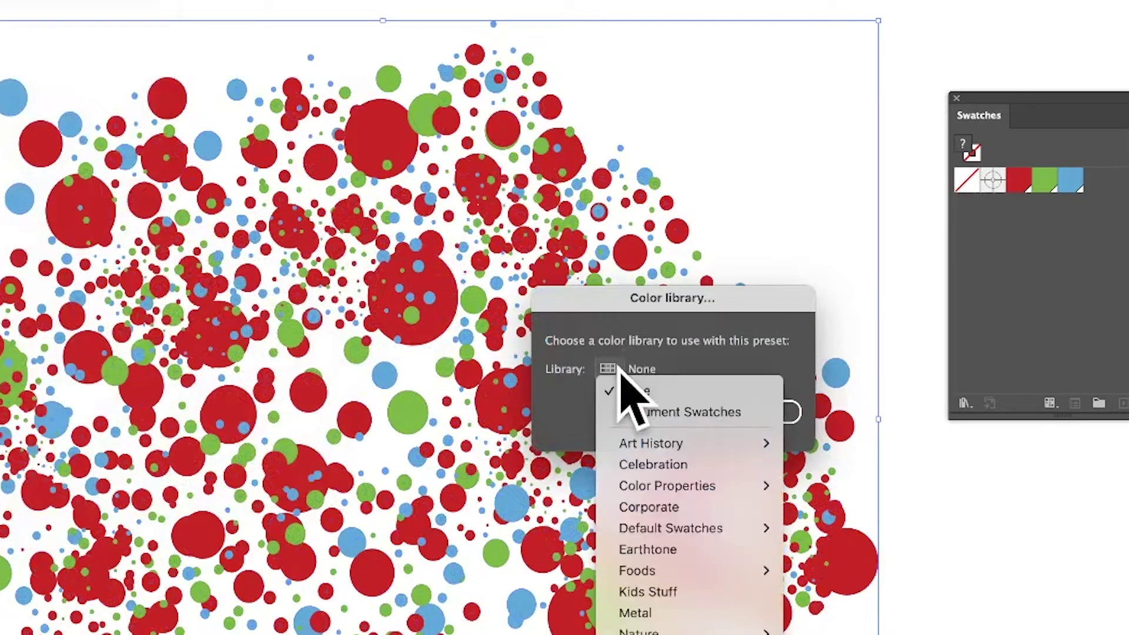
key(Return)
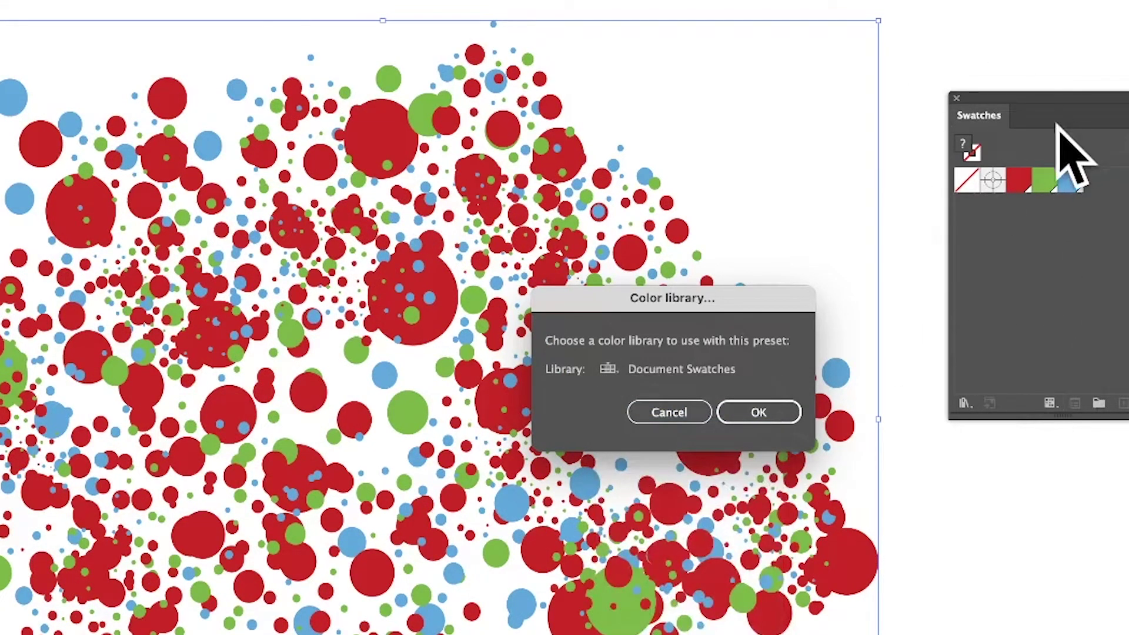
click(757, 412)
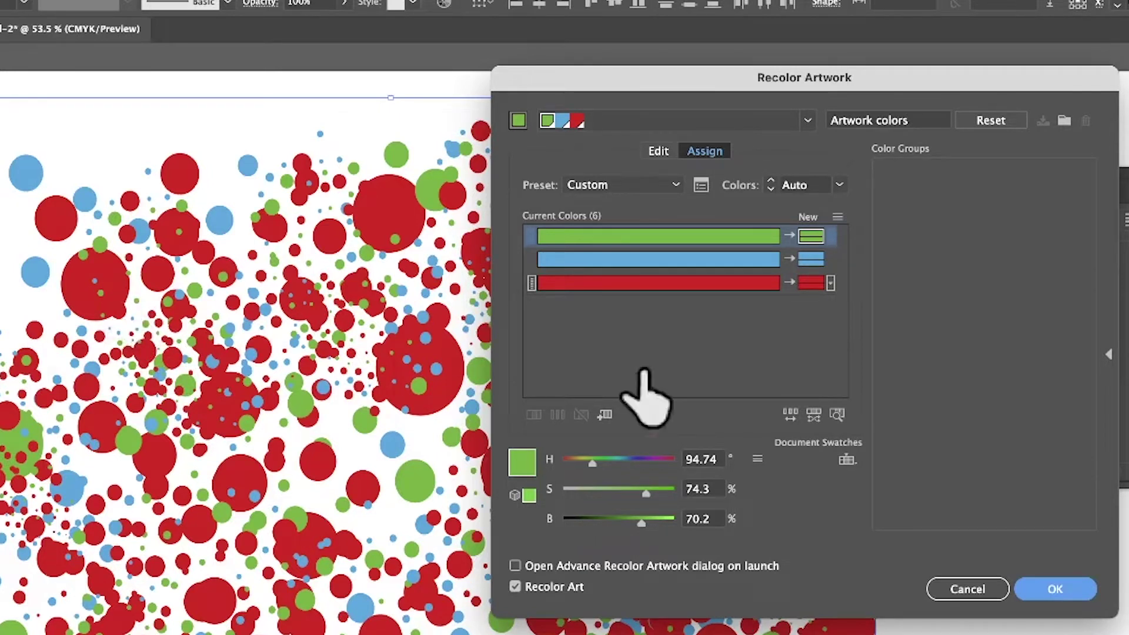
- Randomly shuffle the colour order about fifteen times until blue dominates, then apply with OK
click(790, 414)
click(790, 413)
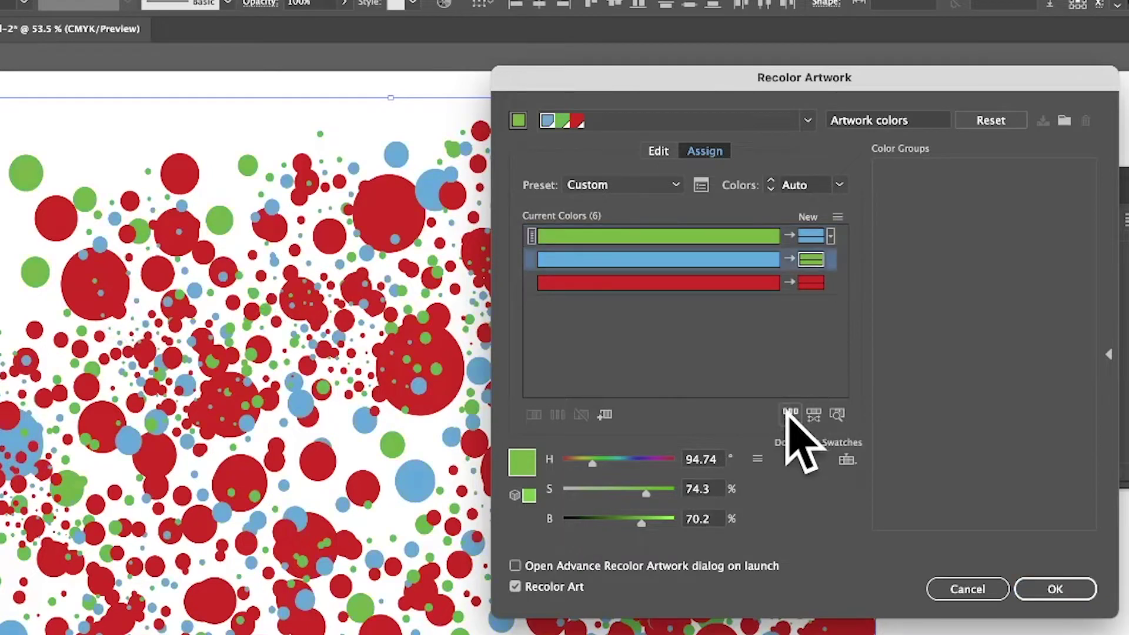
click(790, 413)
click(790, 413)
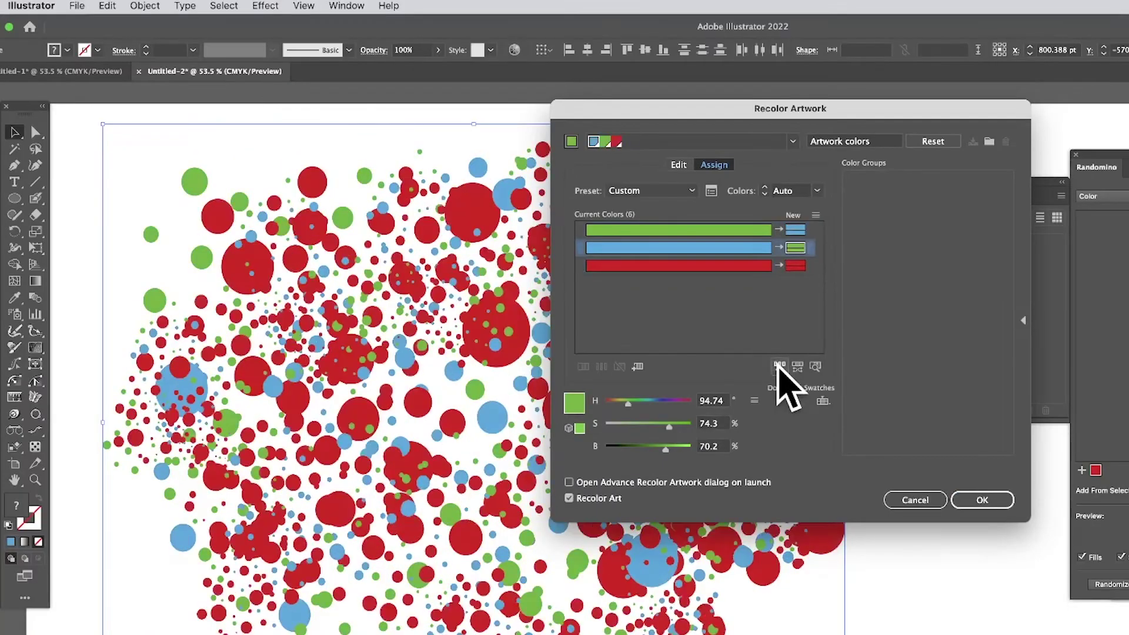
click(778, 365)
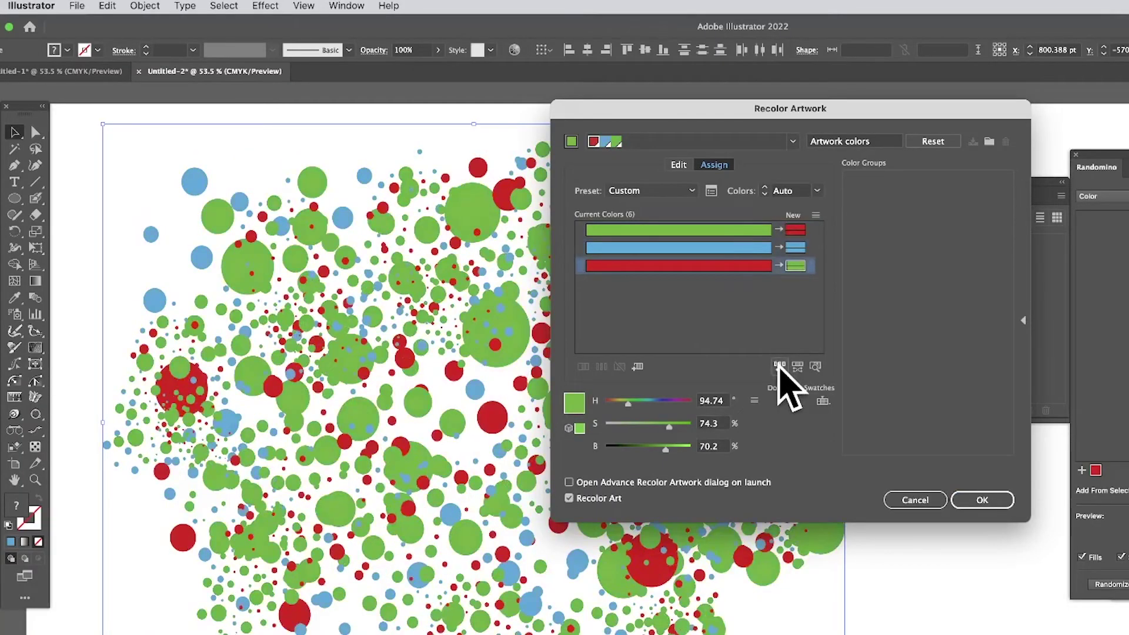
click(779, 365)
click(778, 365)
click(779, 365)
click(780, 365)
click(779, 365)
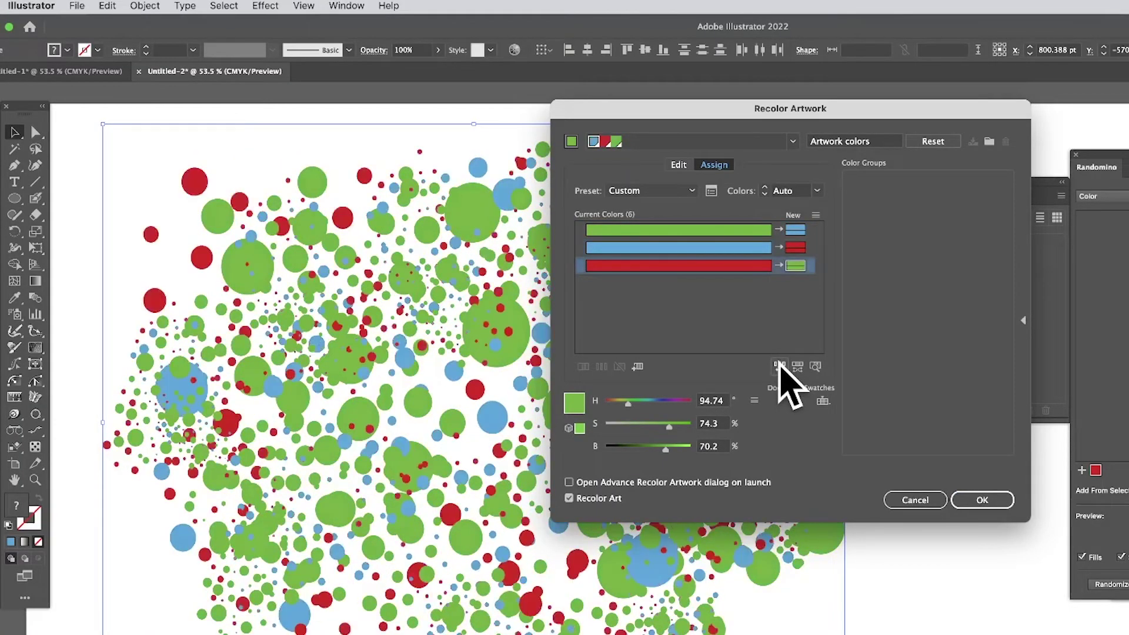
click(779, 365)
click(779, 365)
click(779, 365)
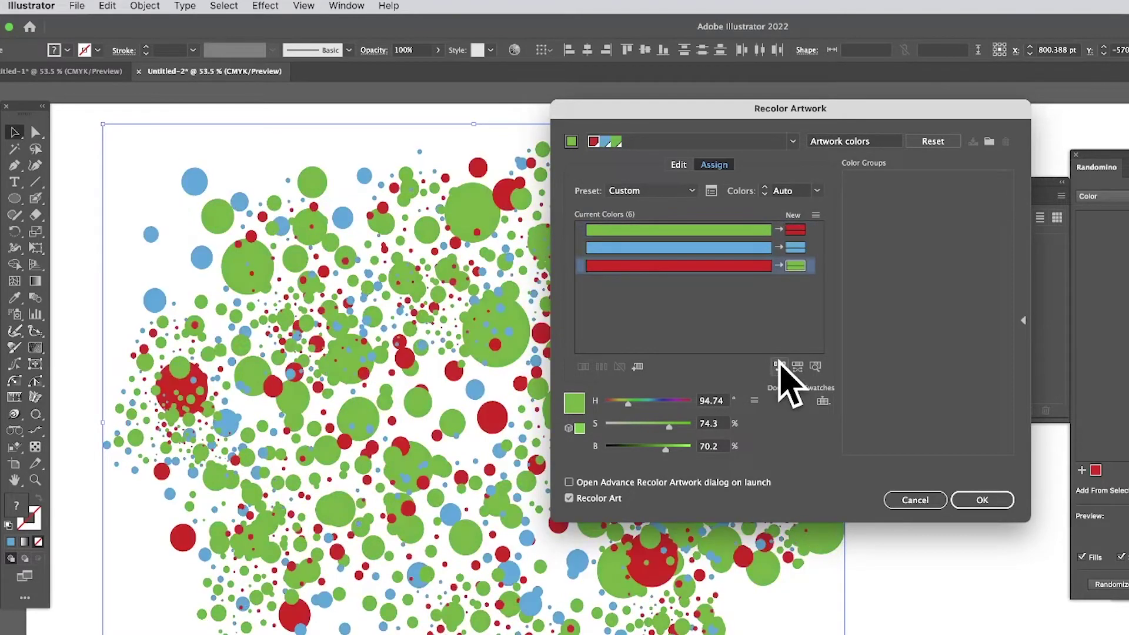
click(779, 365)
click(779, 366)
click(780, 365)
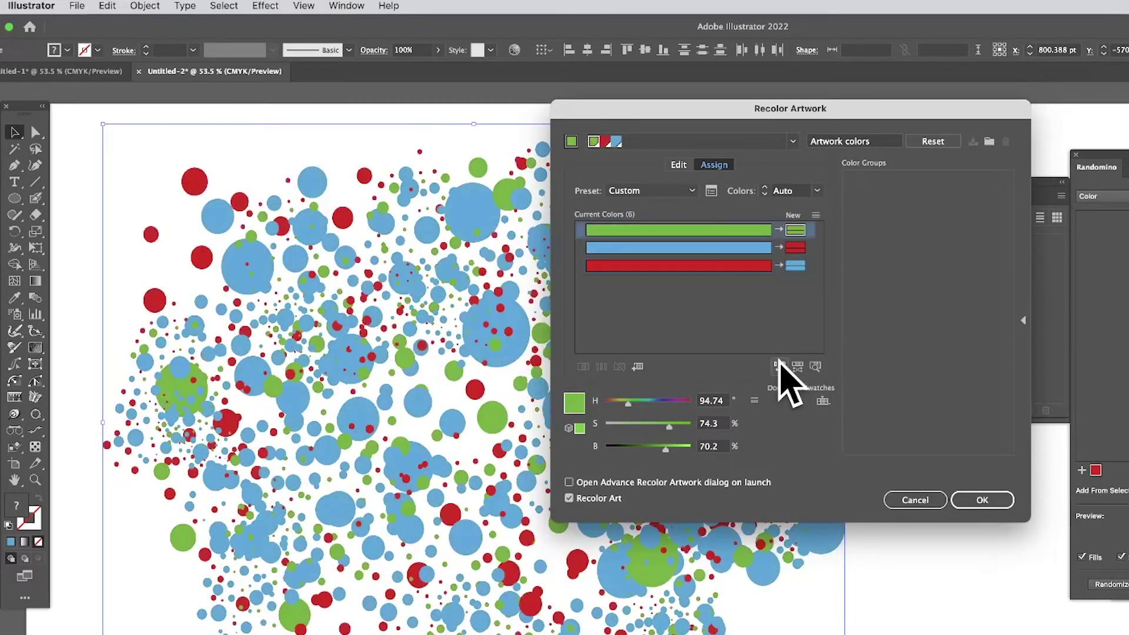
click(998, 503)
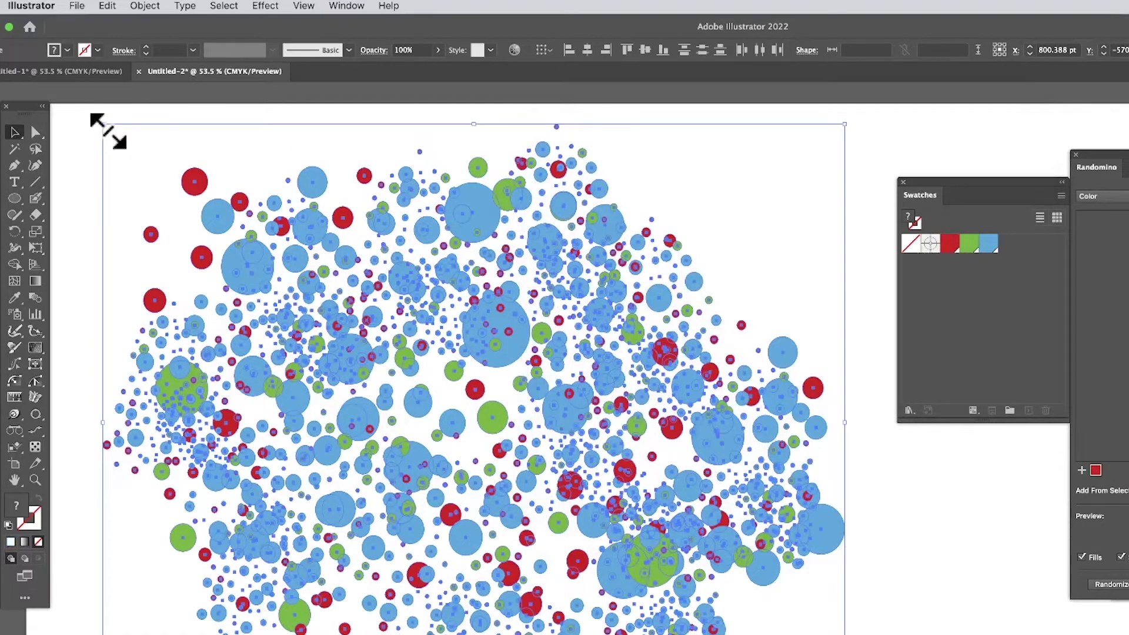
- Shrink the circle artwork and move it up and to the left on the artboard
drag(104, 125, 236, 248)
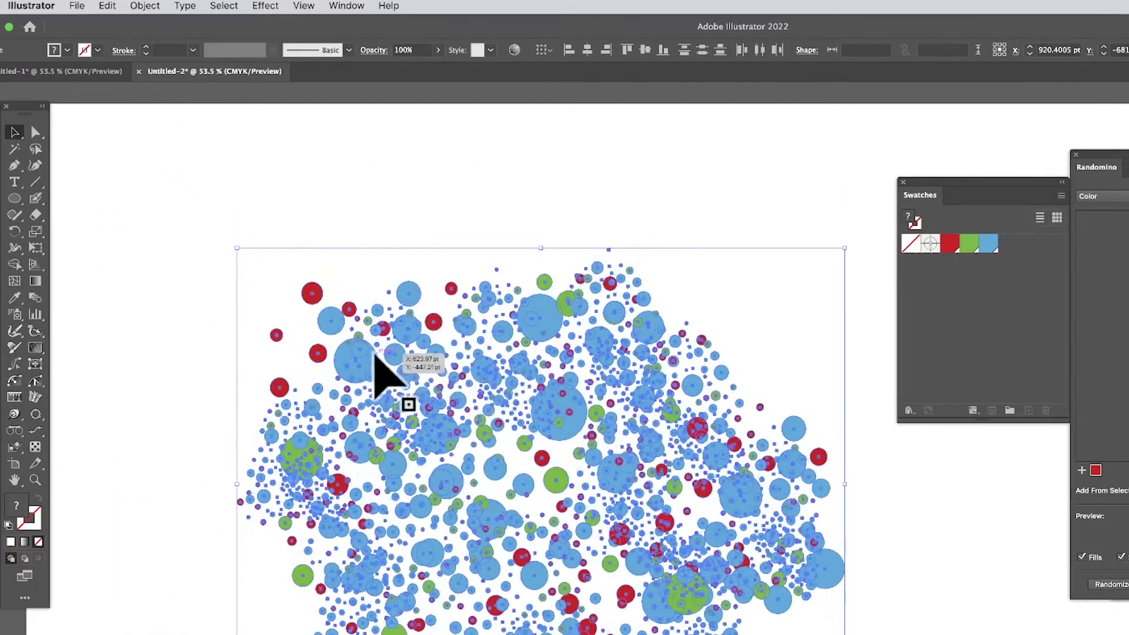
drag(376, 368, 275, 276)
click(831, 323)
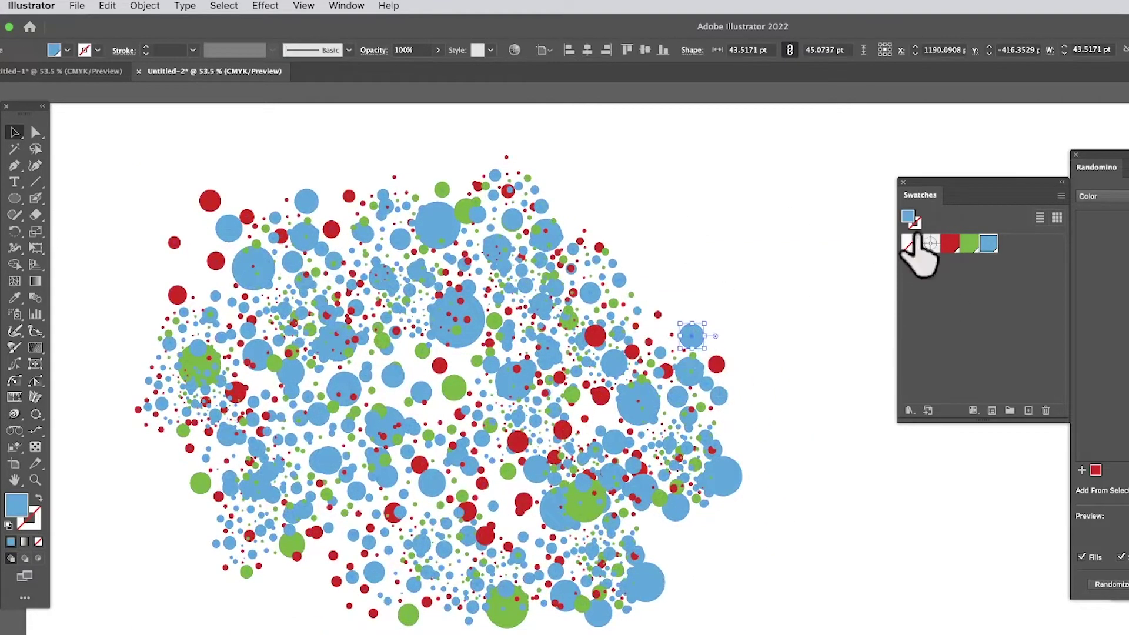
- Recolour one small circle red and one large blue circle green
click(949, 243)
click(989, 243)
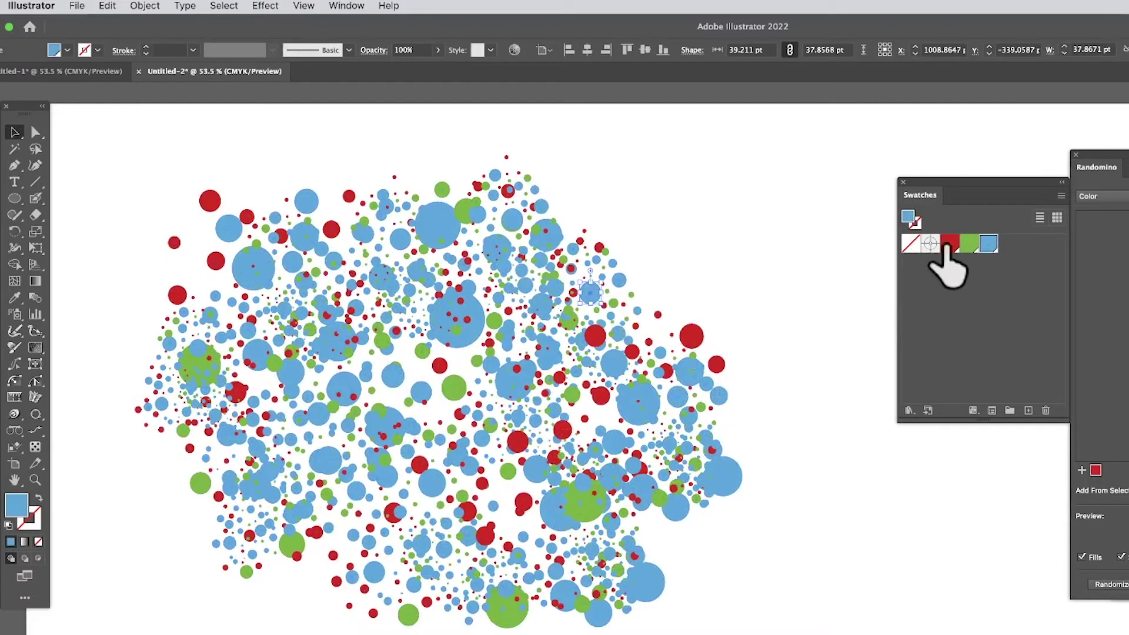
click(950, 243)
click(453, 230)
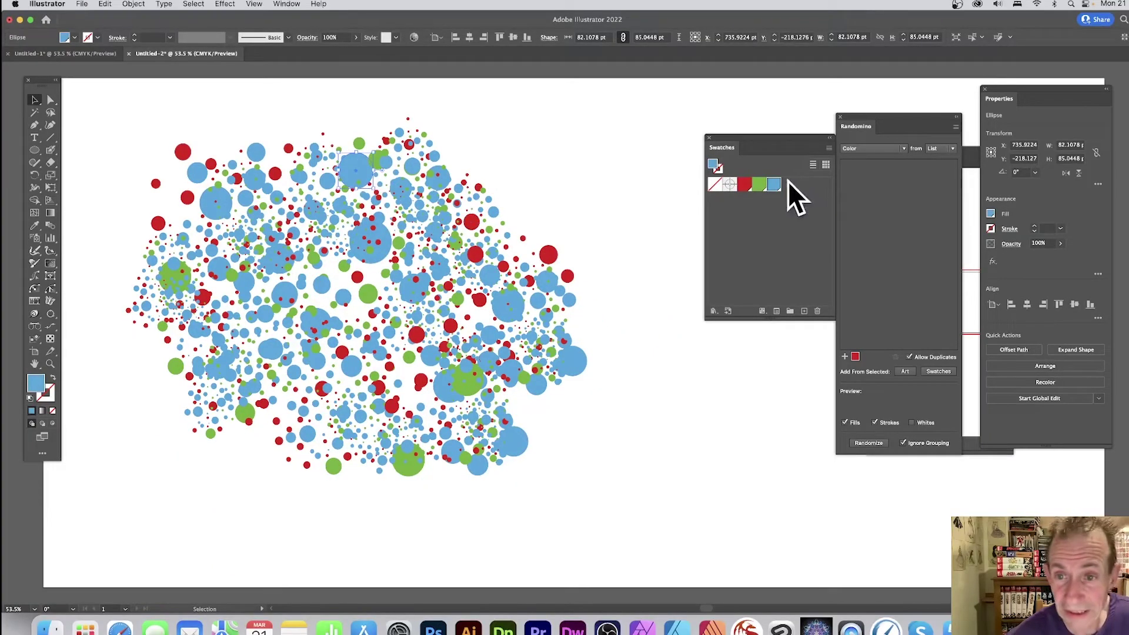
click(759, 185)
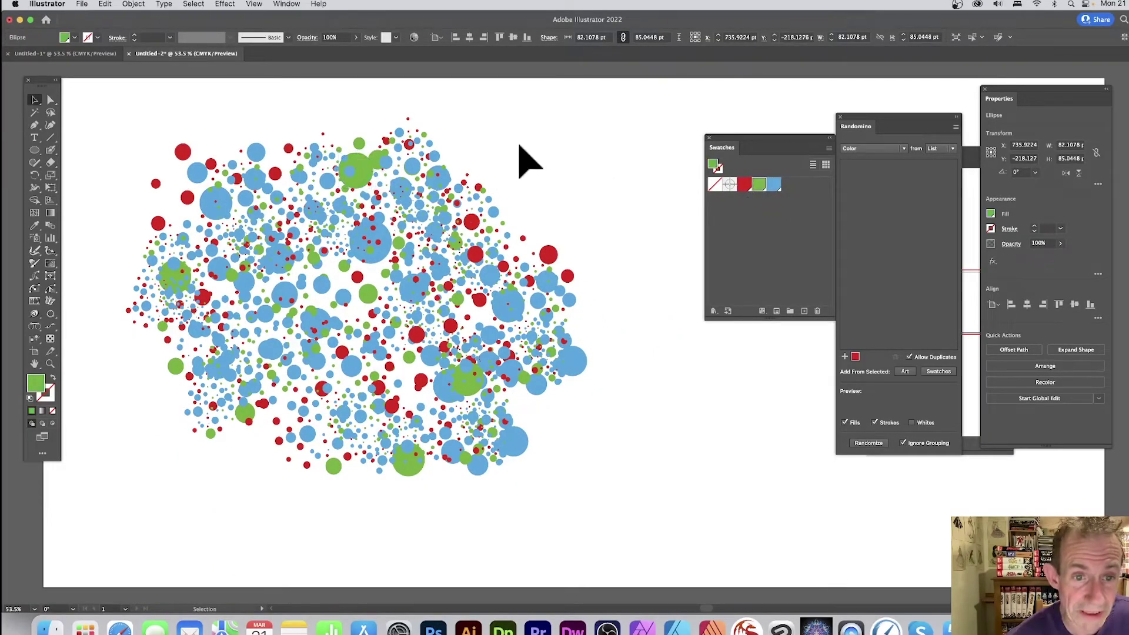
click(203, 92)
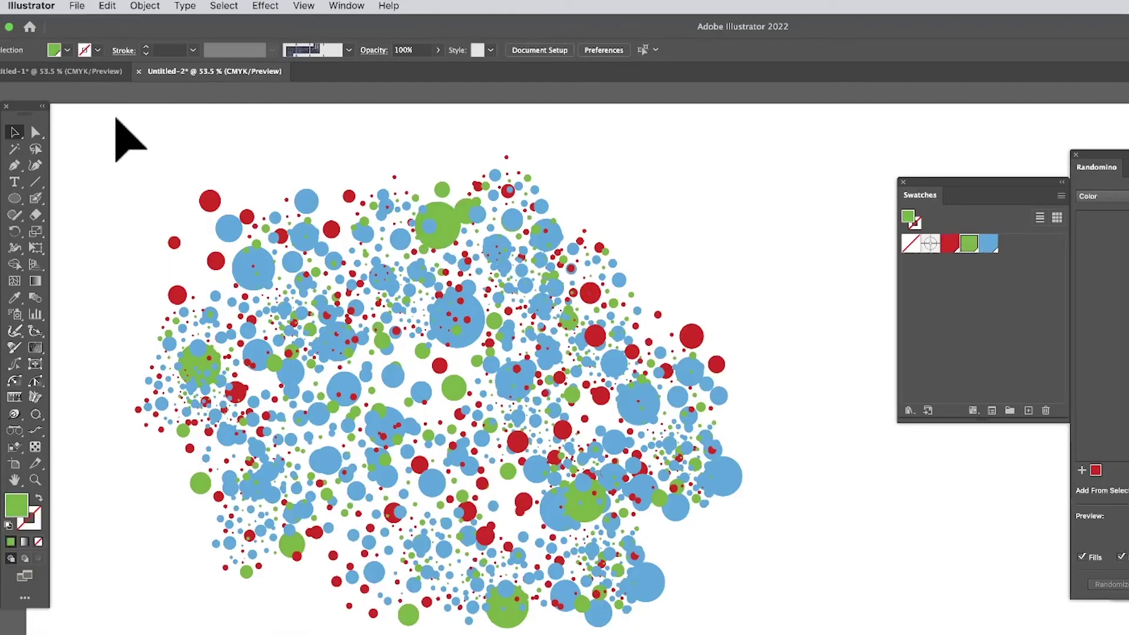
- Marquee-select all the circles and move the Randomino panel beside the artwork
drag(108, 126, 630, 535)
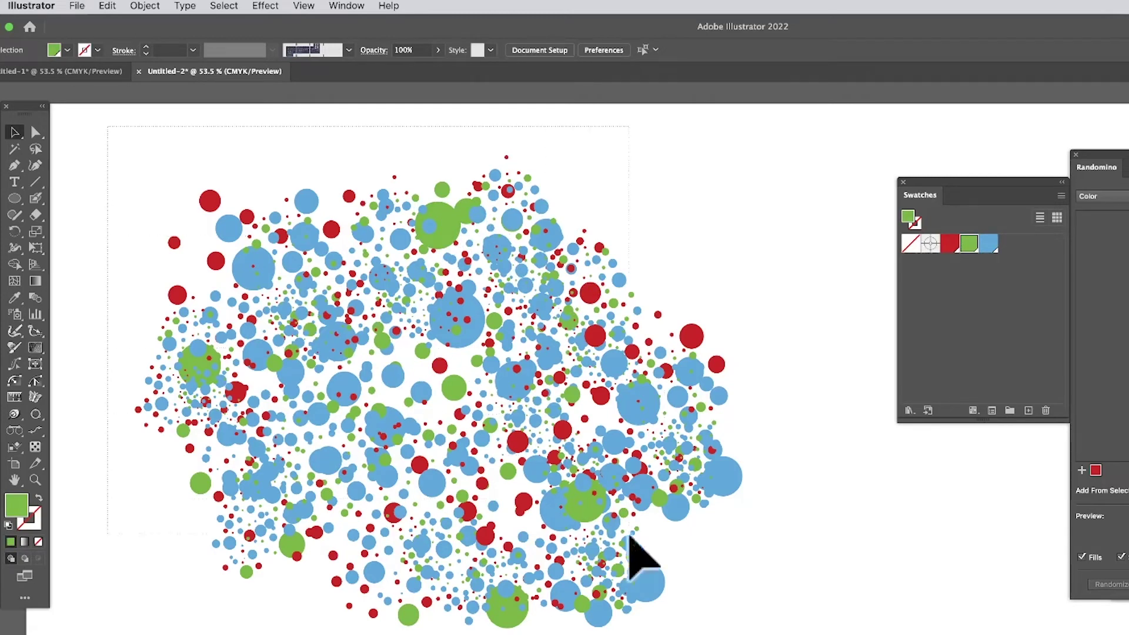
drag(817, 634, 817, 634)
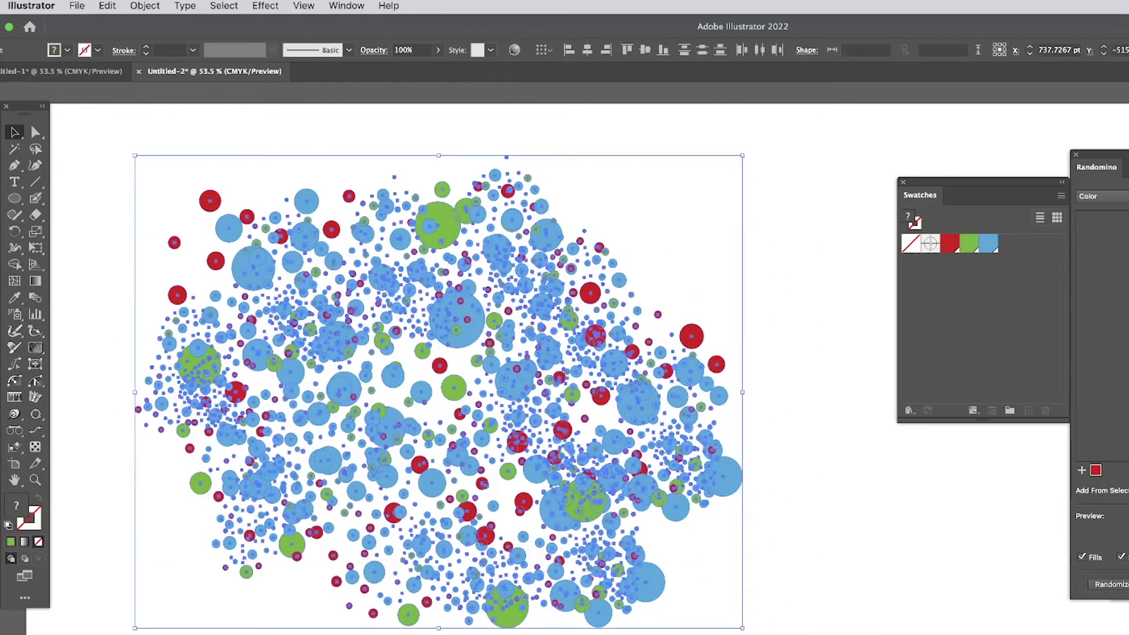
drag(1117, 171, 769, 161)
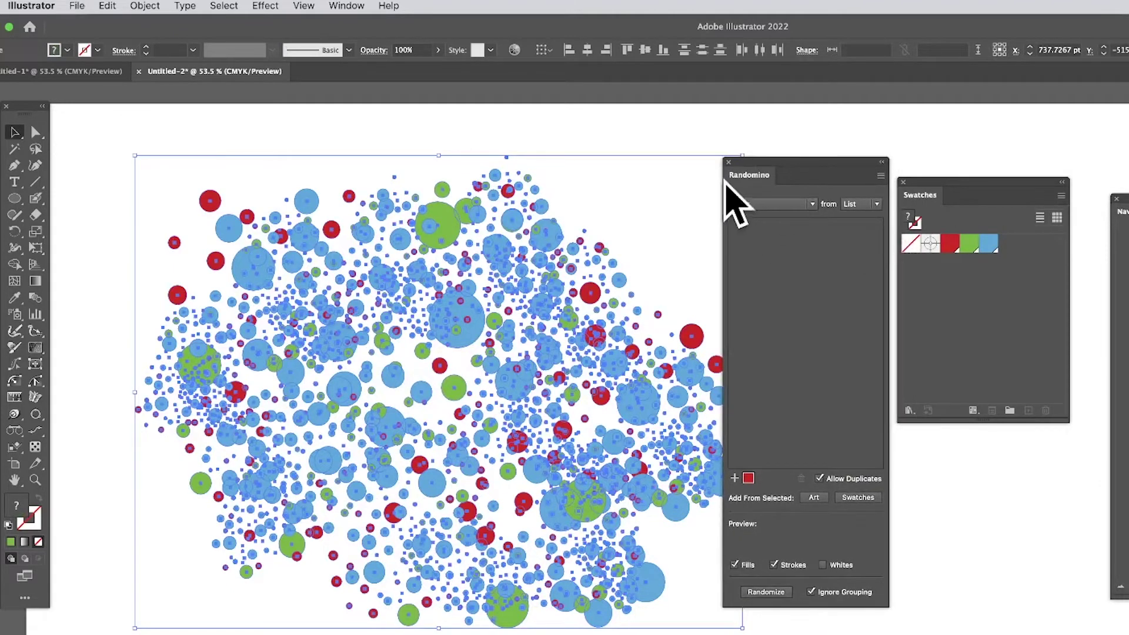
click(346, 6)
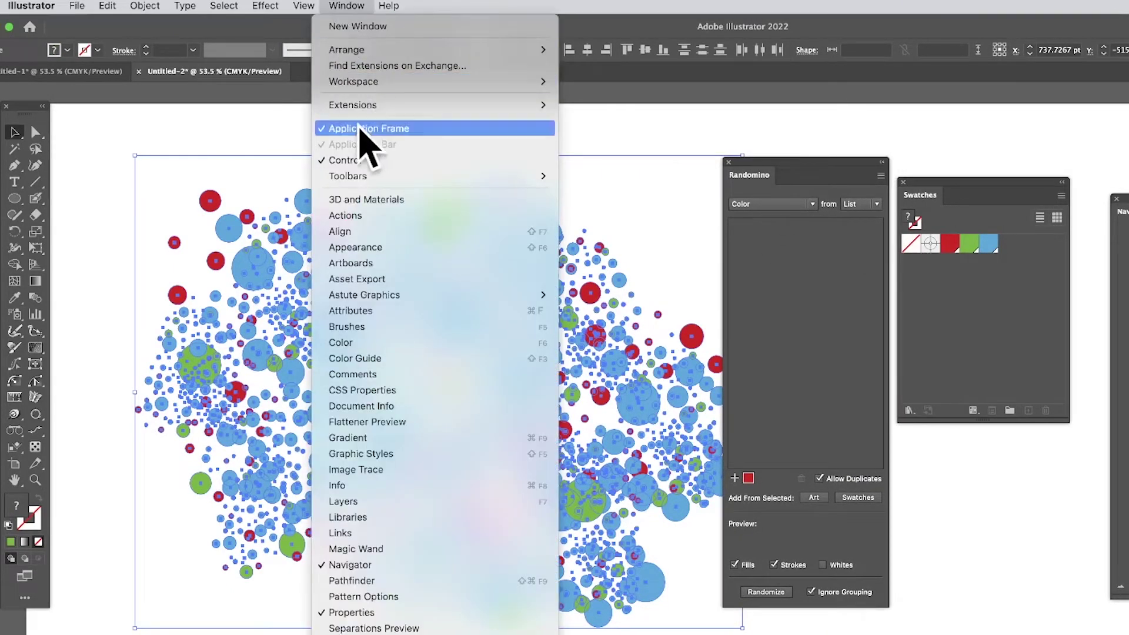
mouse_move(379, 295)
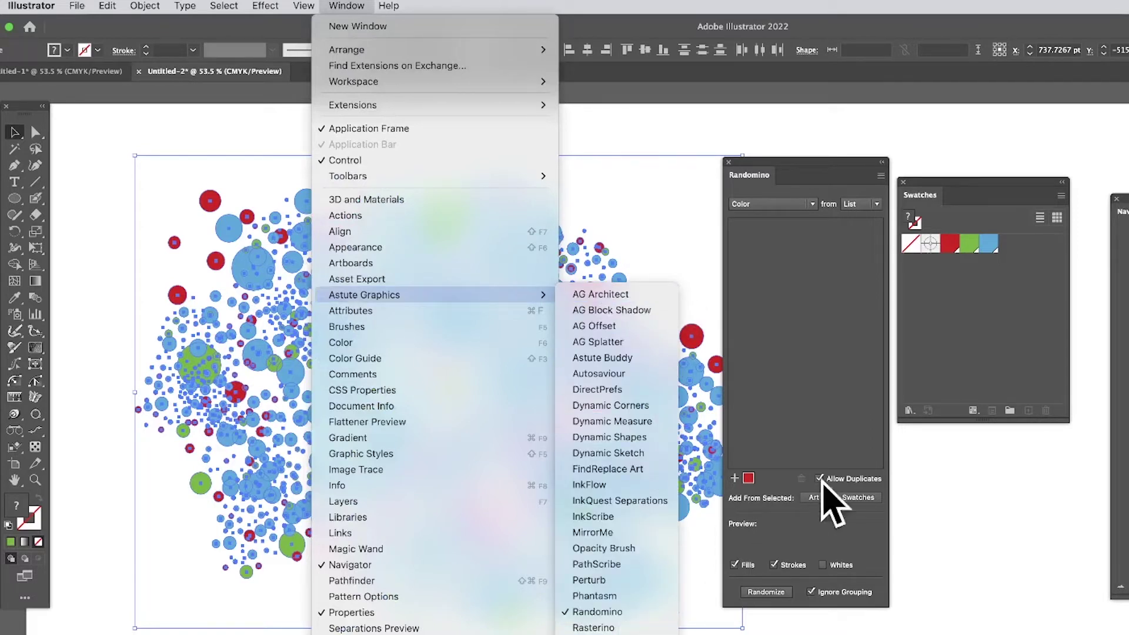
click(793, 176)
click(750, 203)
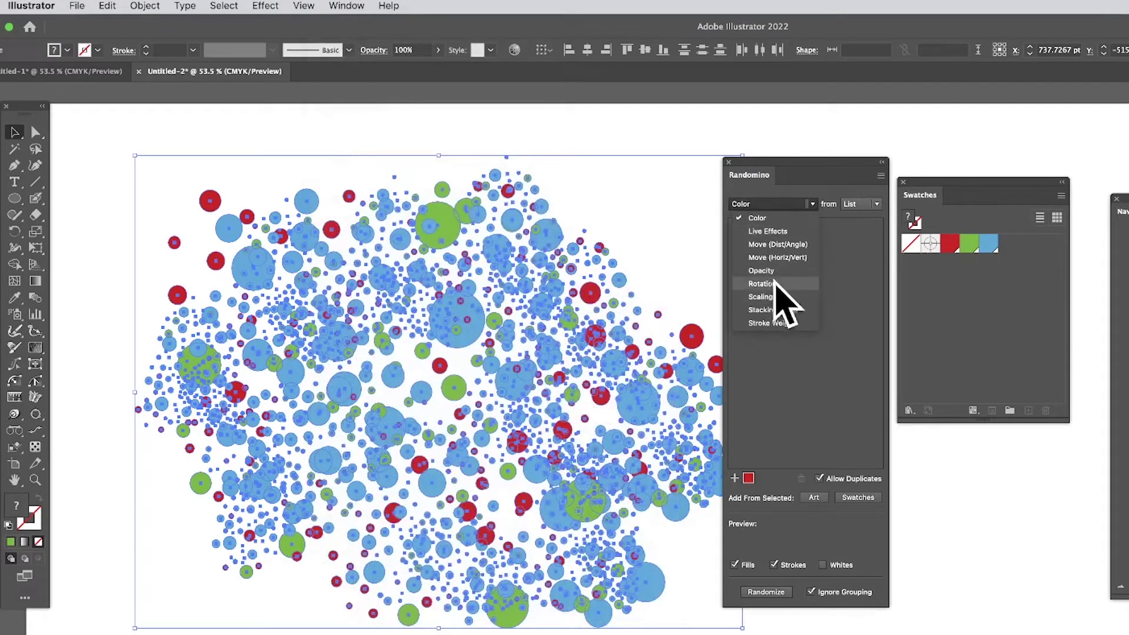
click(854, 352)
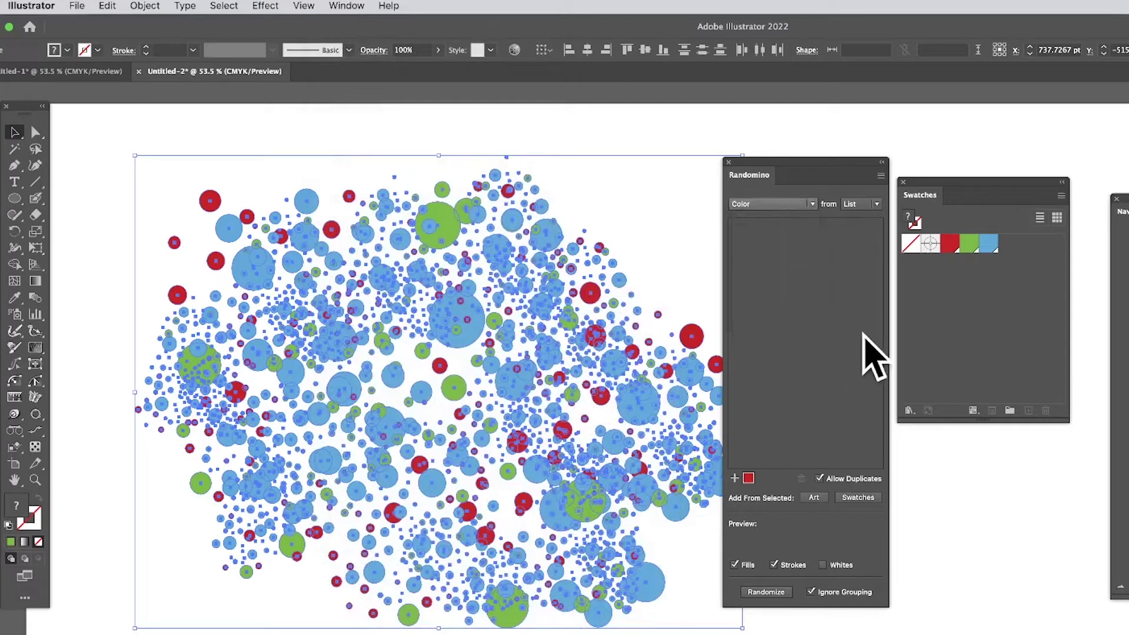
click(862, 205)
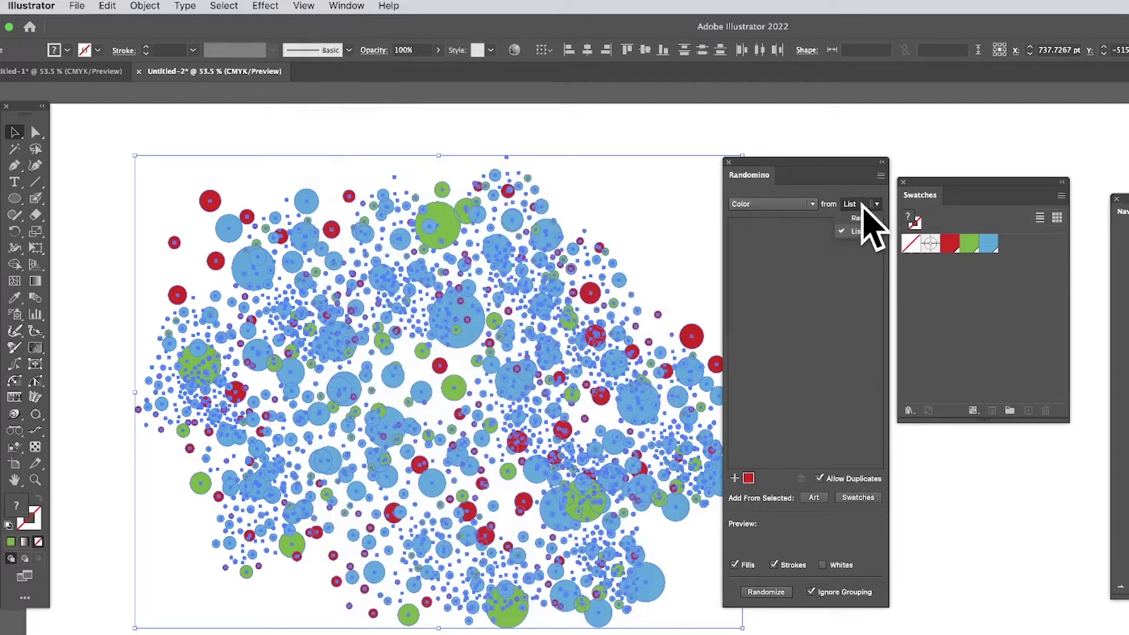
click(867, 219)
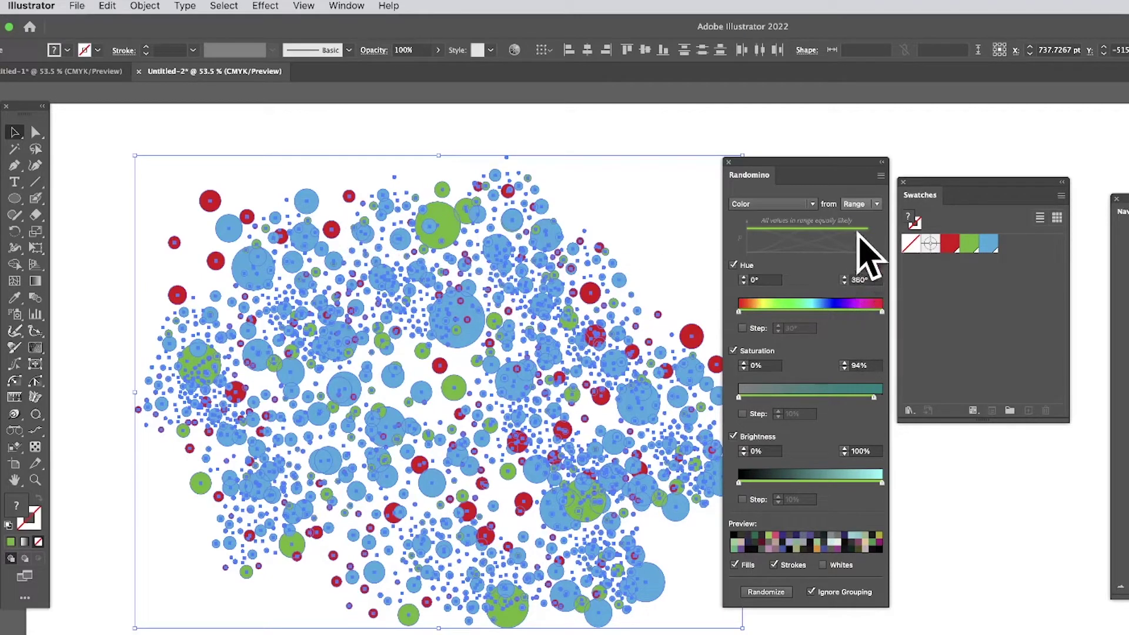
click(862, 203)
click(861, 230)
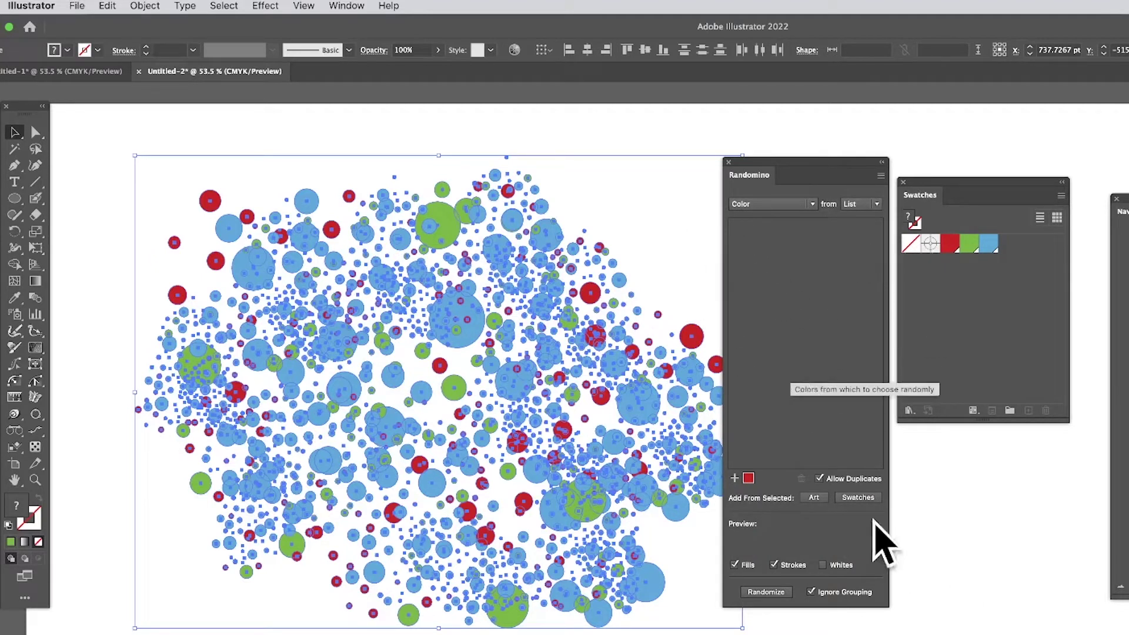
- Fill every circle with the red swatch, then add the red, green and blue document swatches to Randomino
click(968, 244)
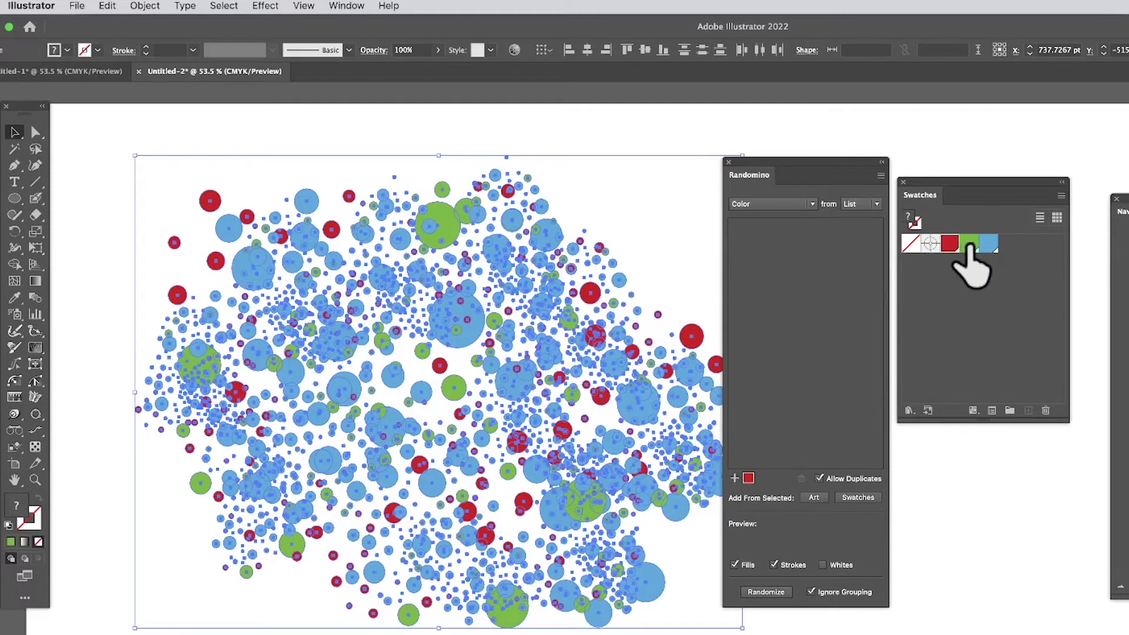
shift+click(994, 243)
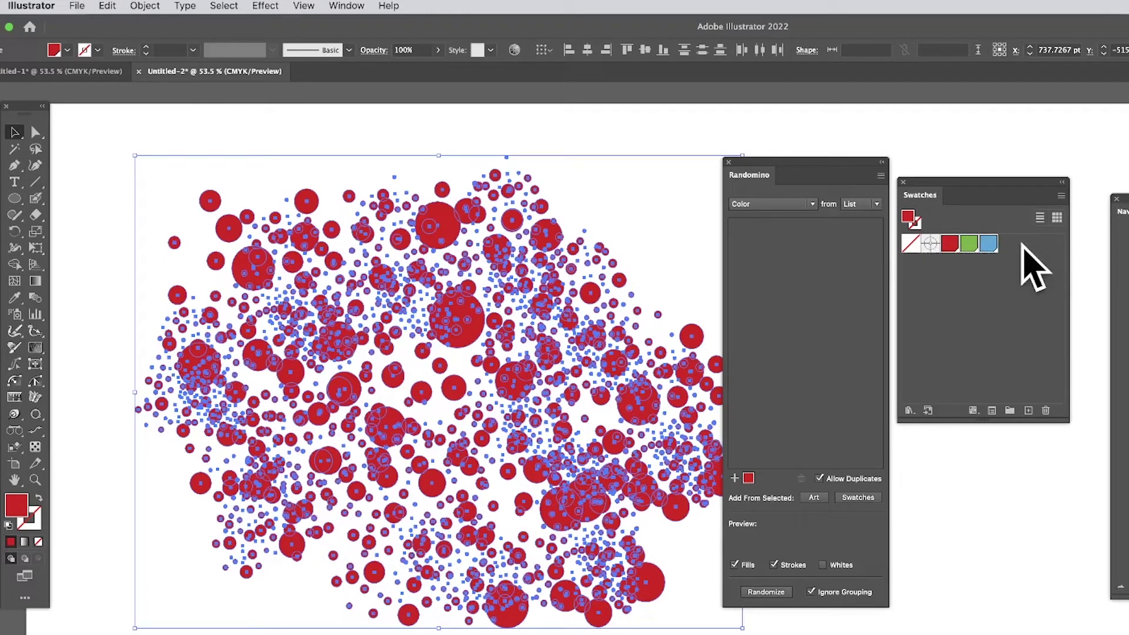
click(857, 497)
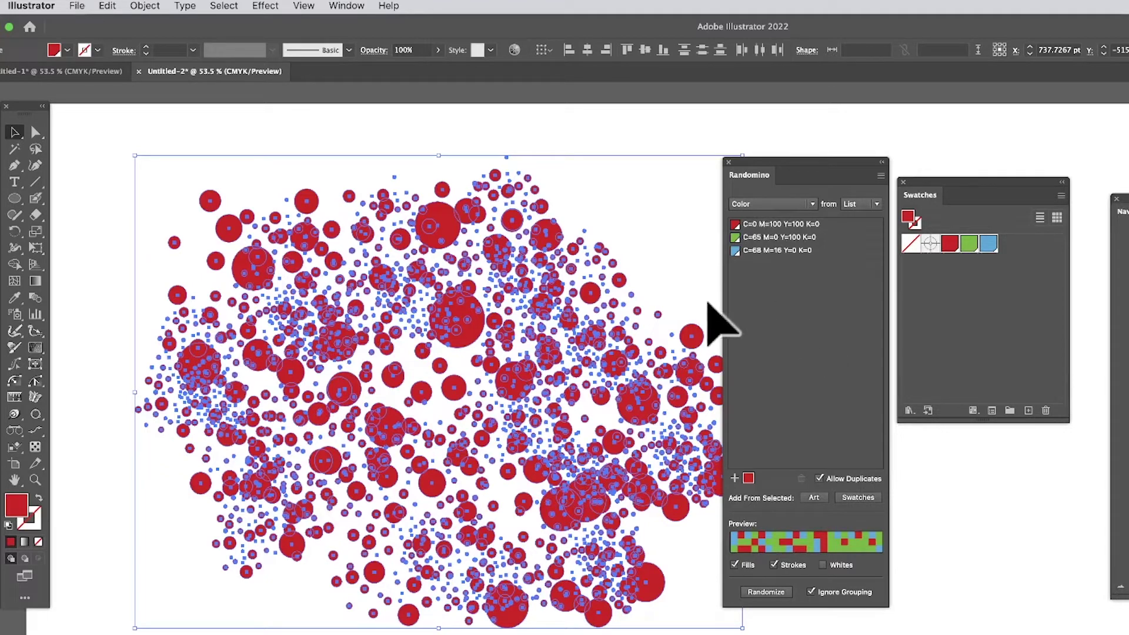
- Run Randomino's Randomize repeatedly to reshuffle red, green and blue across the circles
click(767, 592)
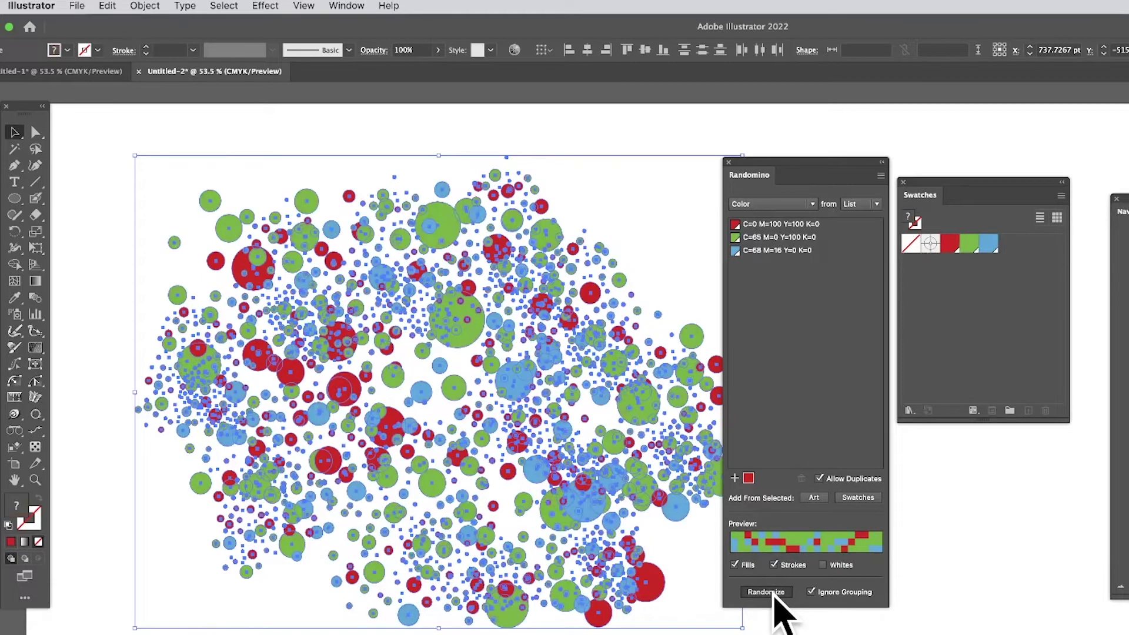
click(766, 592)
click(766, 592)
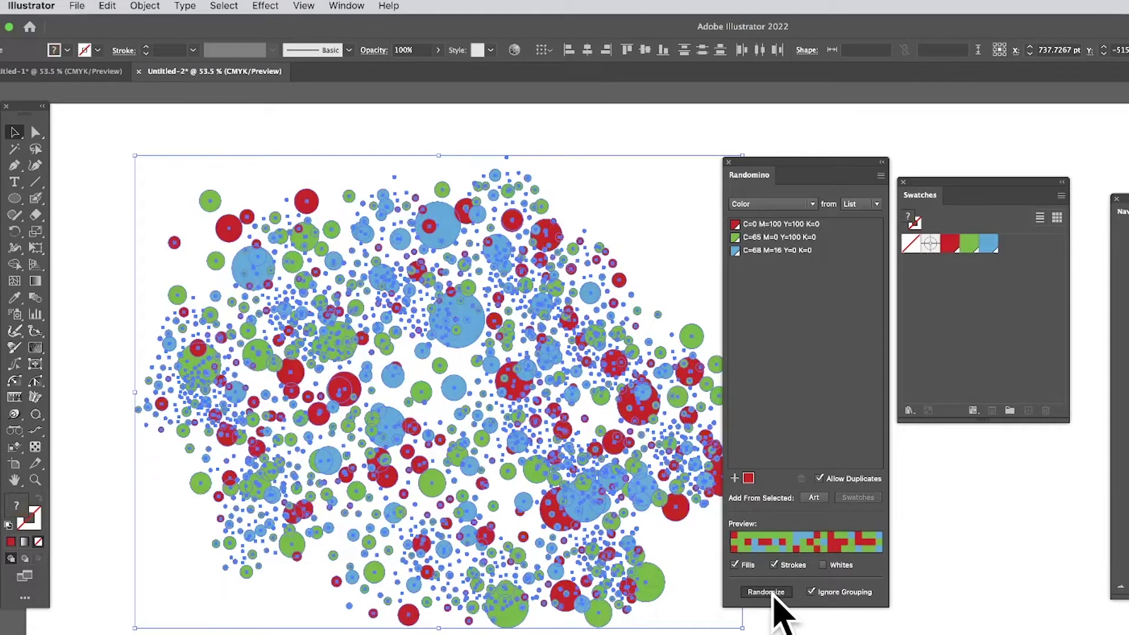
click(766, 592)
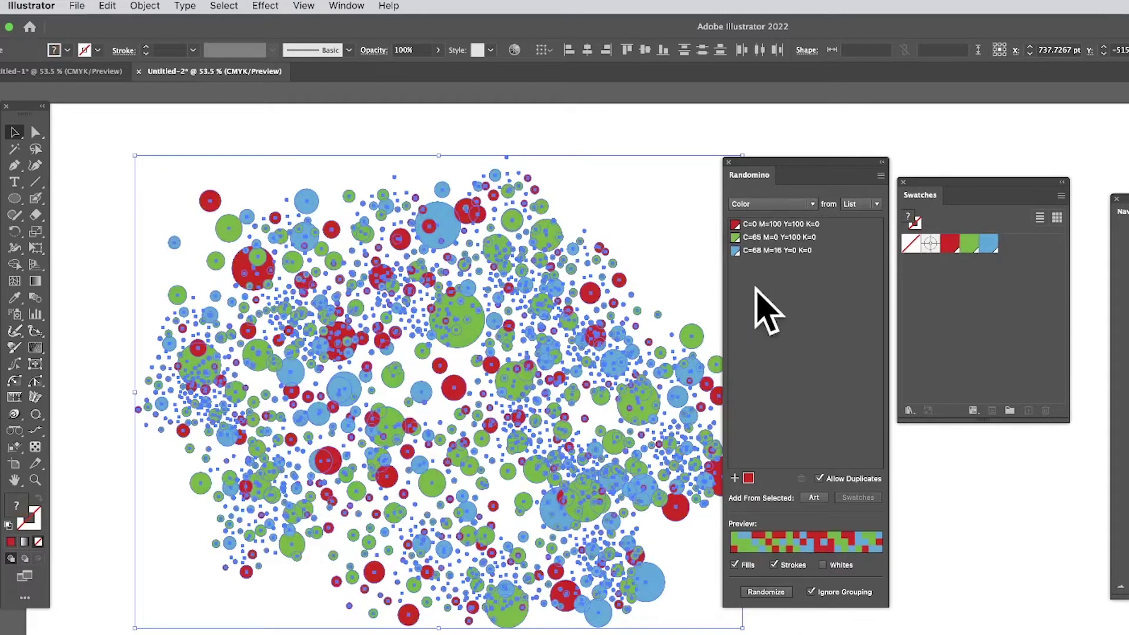
click(774, 593)
click(774, 593)
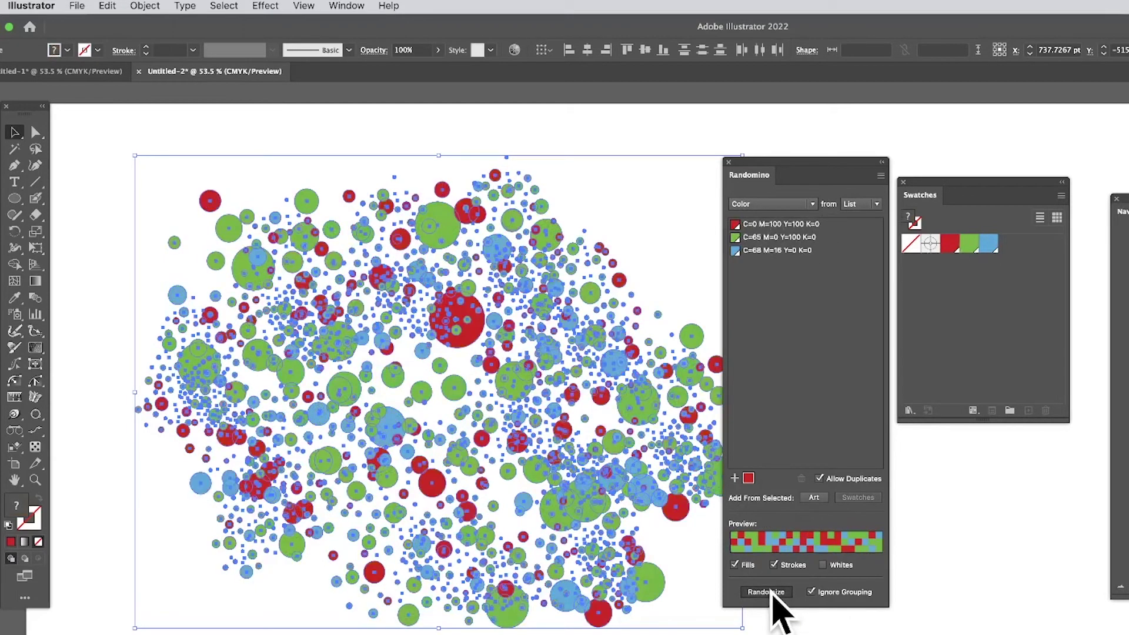
click(774, 592)
click(773, 593)
click(774, 593)
click(774, 592)
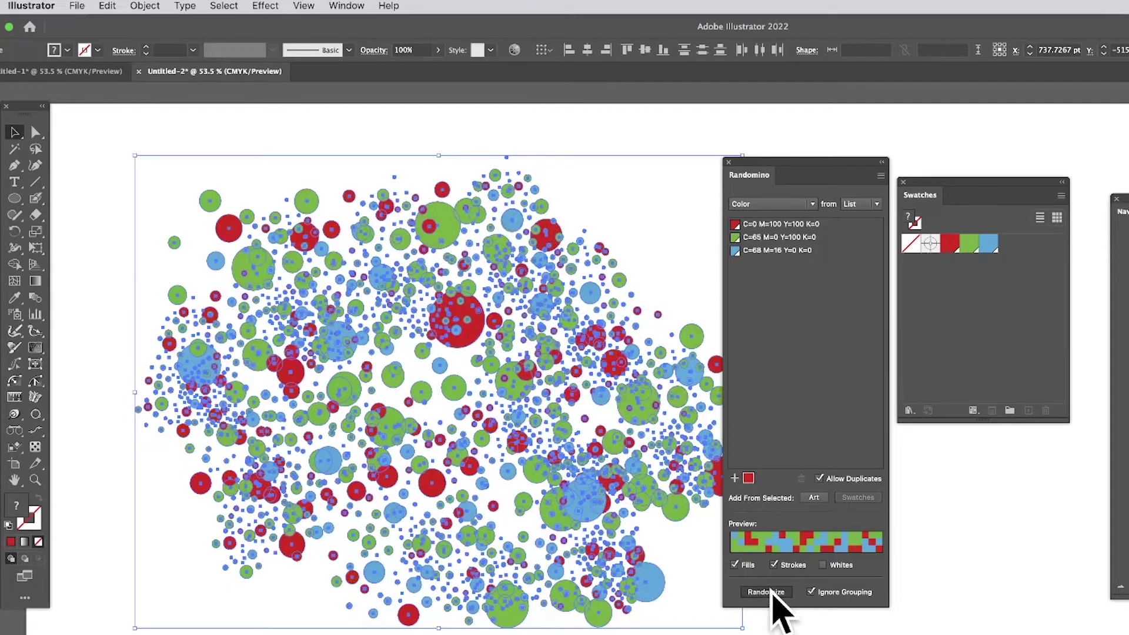
click(770, 592)
click(766, 592)
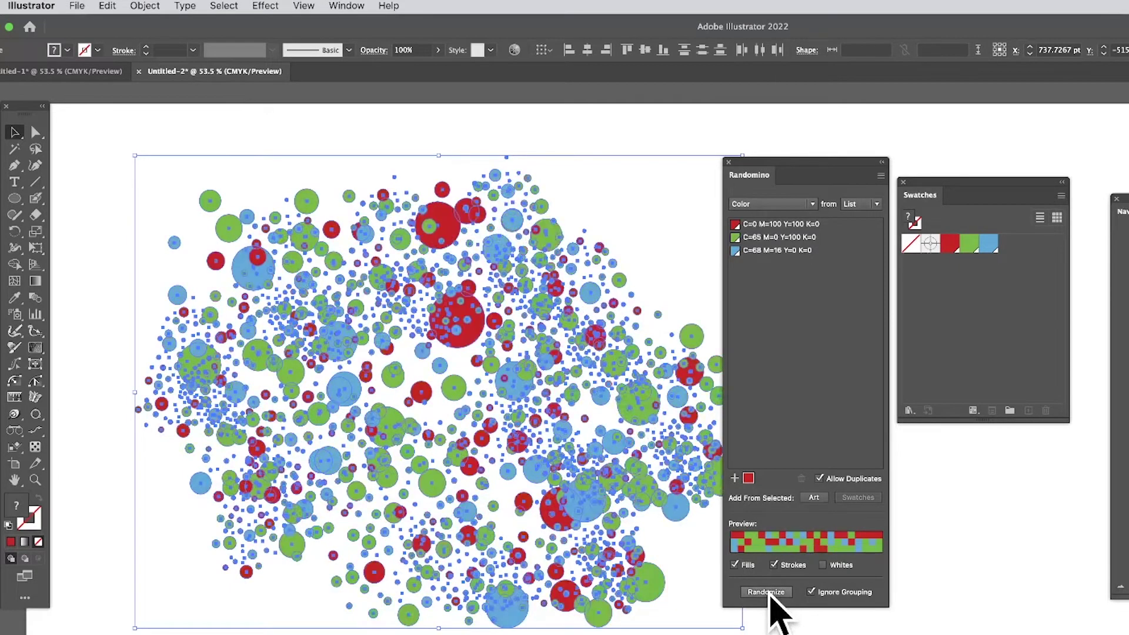
click(770, 598)
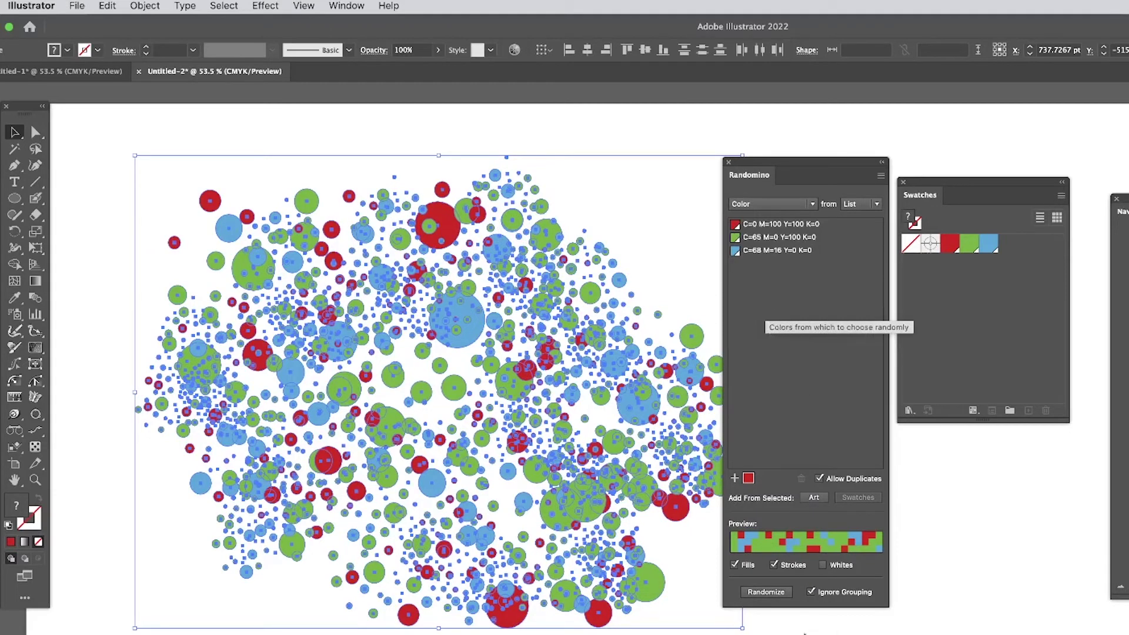
- Settle on a final colour mix, then select all red circles via Select > Same > Fill Color
click(767, 592)
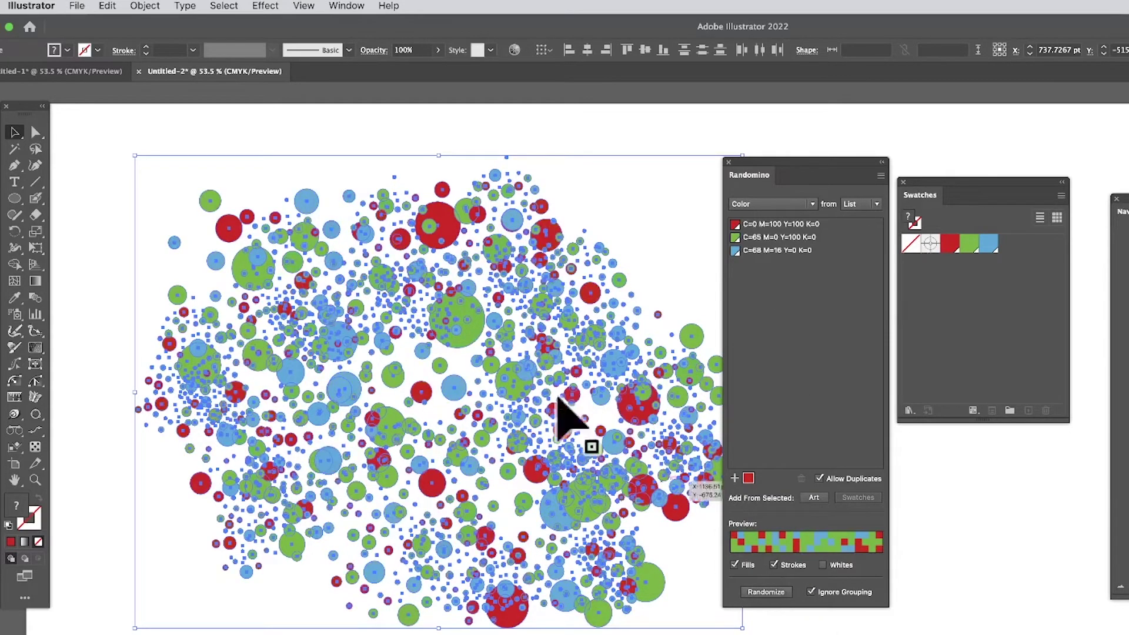
click(322, 150)
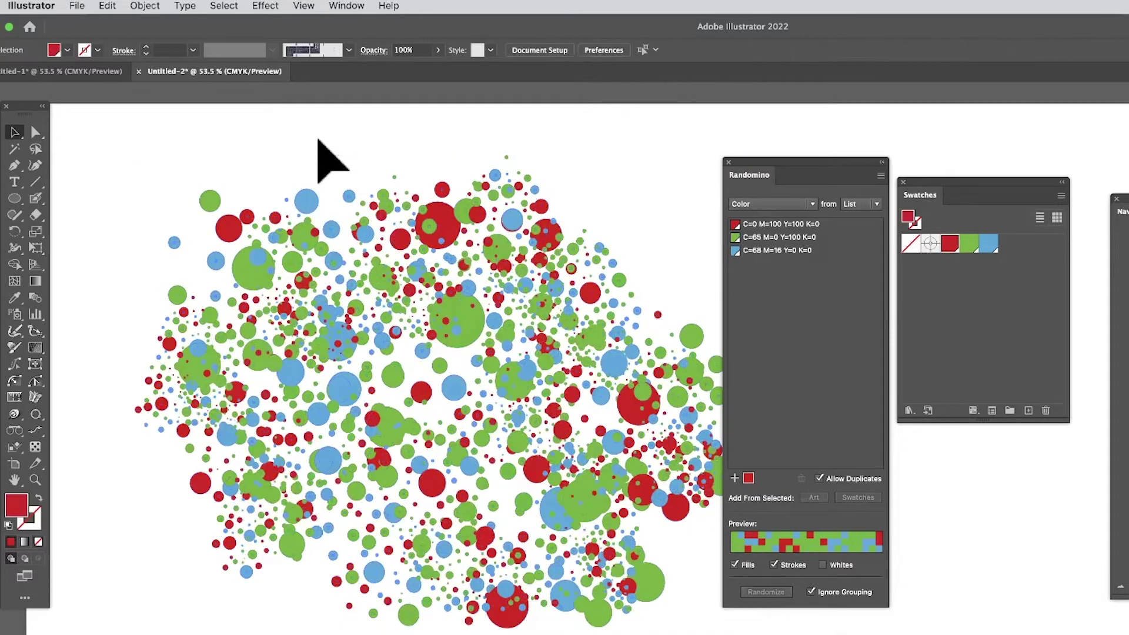
click(443, 224)
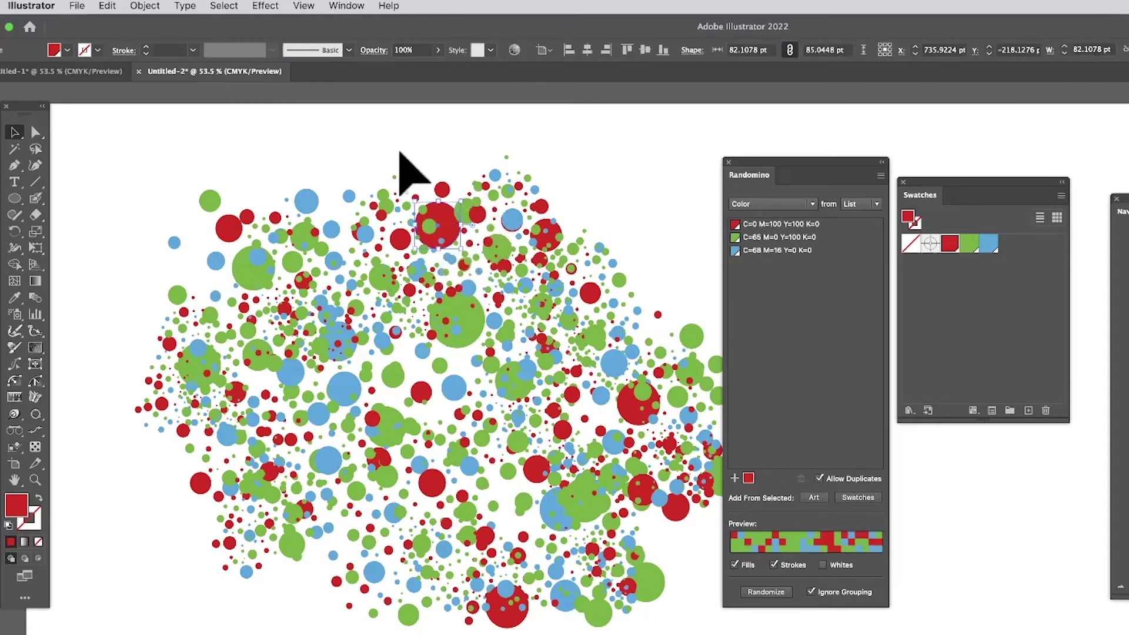
click(231, 5)
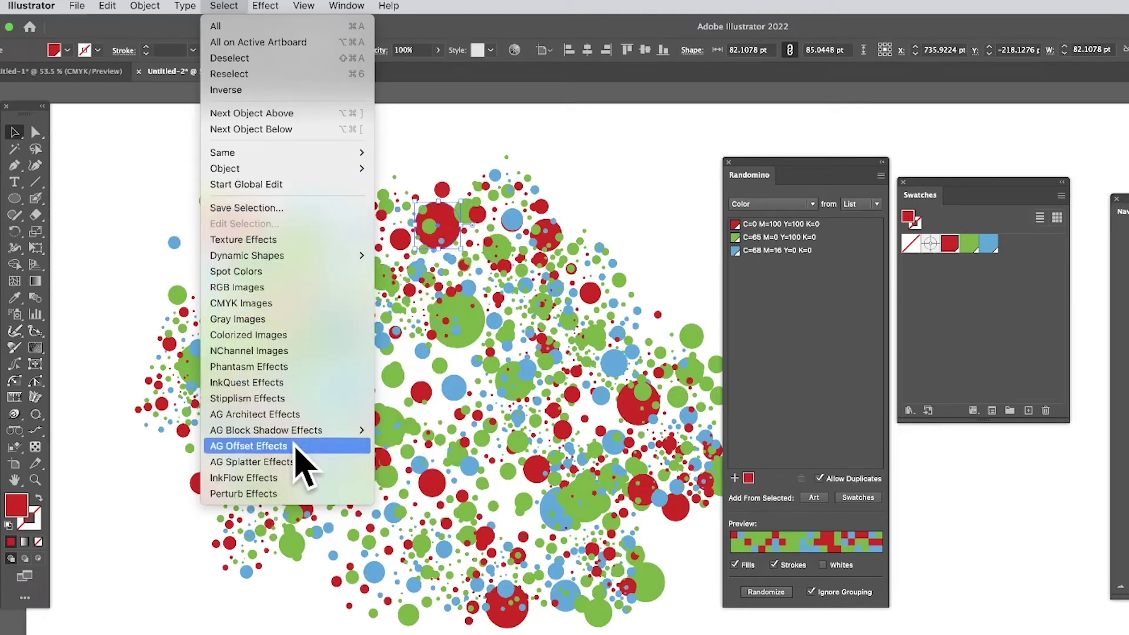
mouse_move(283, 152)
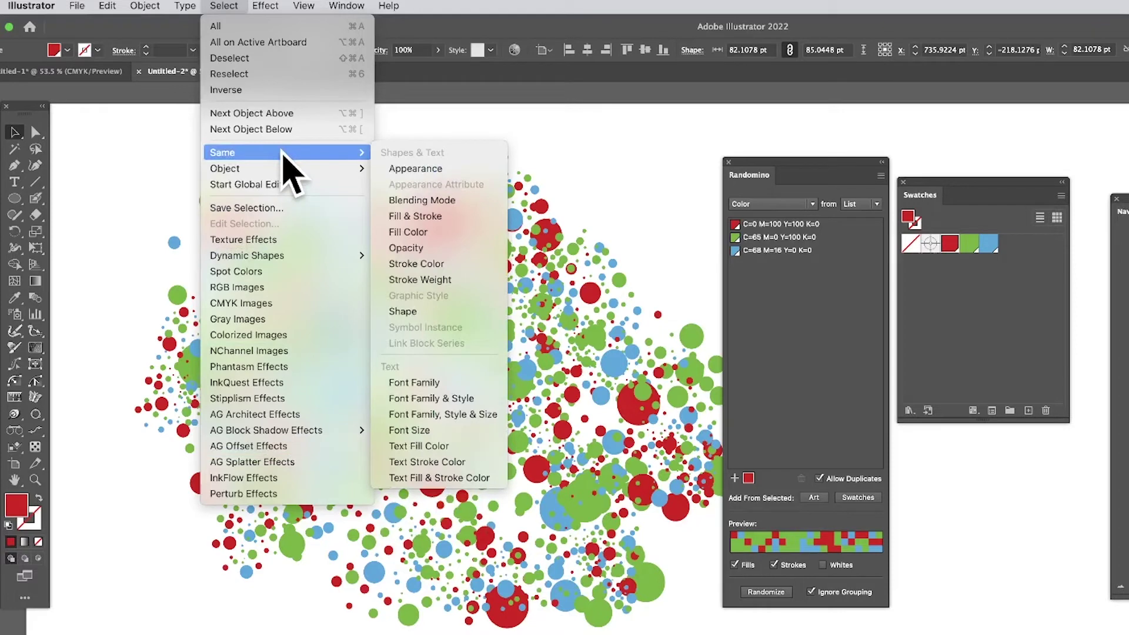
click(422, 235)
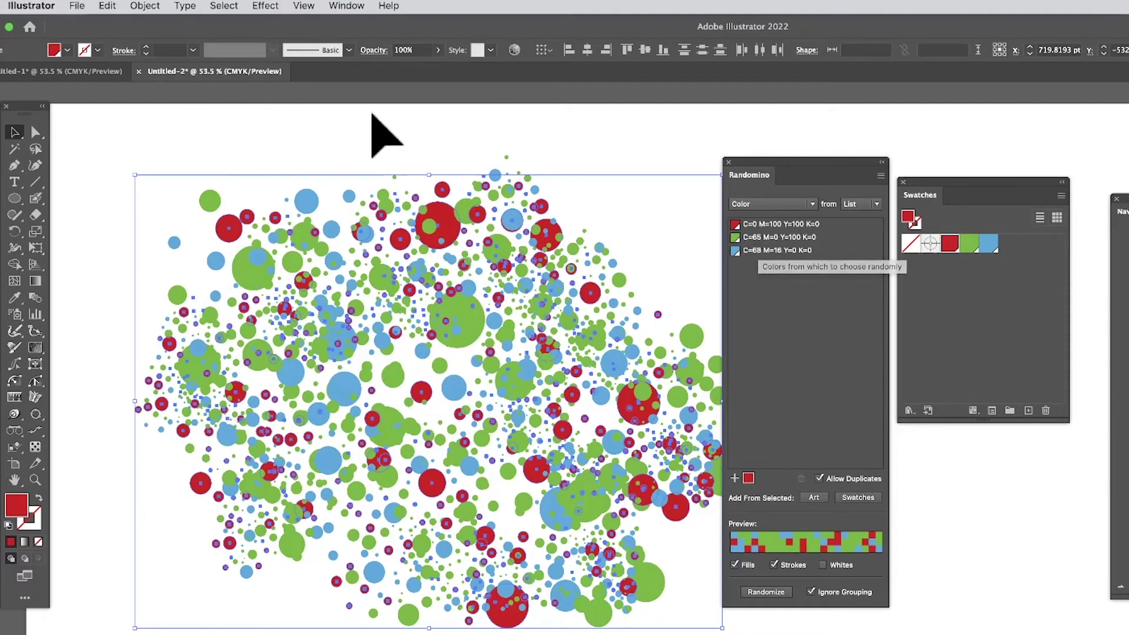
- Change the selected red circles' fill to bright yellow FFCE00 in the Color Picker
double_click(18, 506)
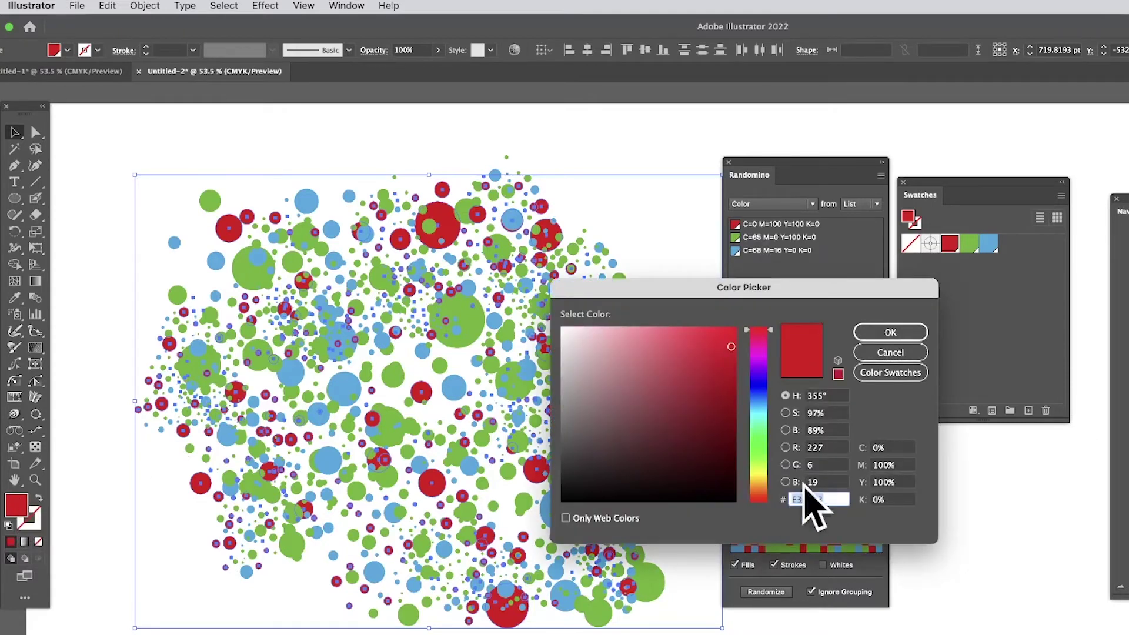
click(761, 435)
click(734, 334)
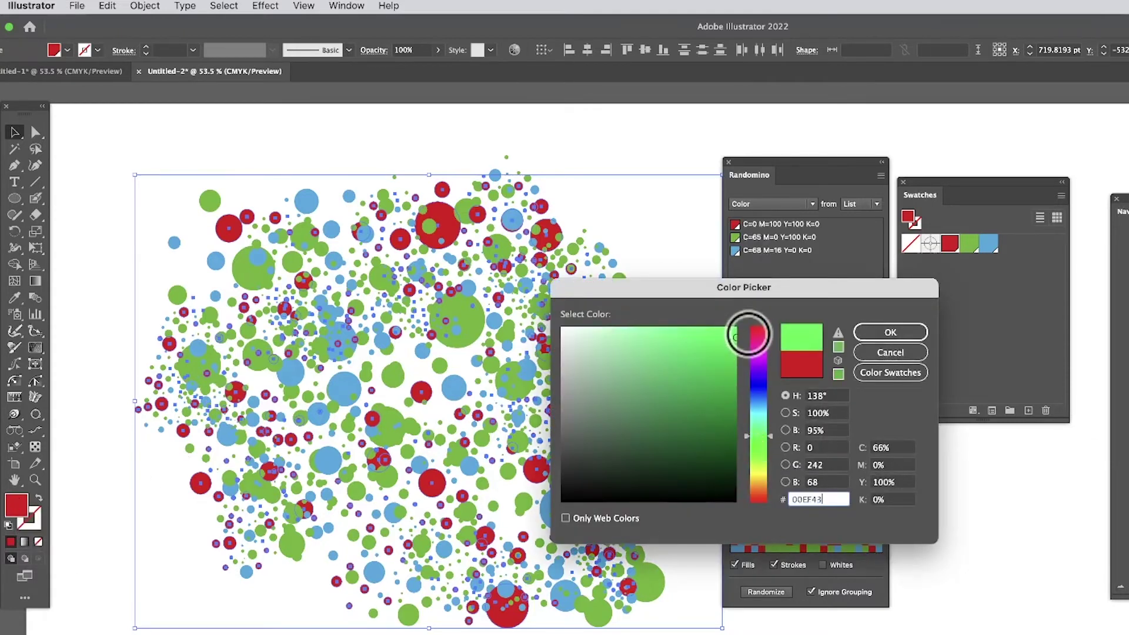
click(764, 416)
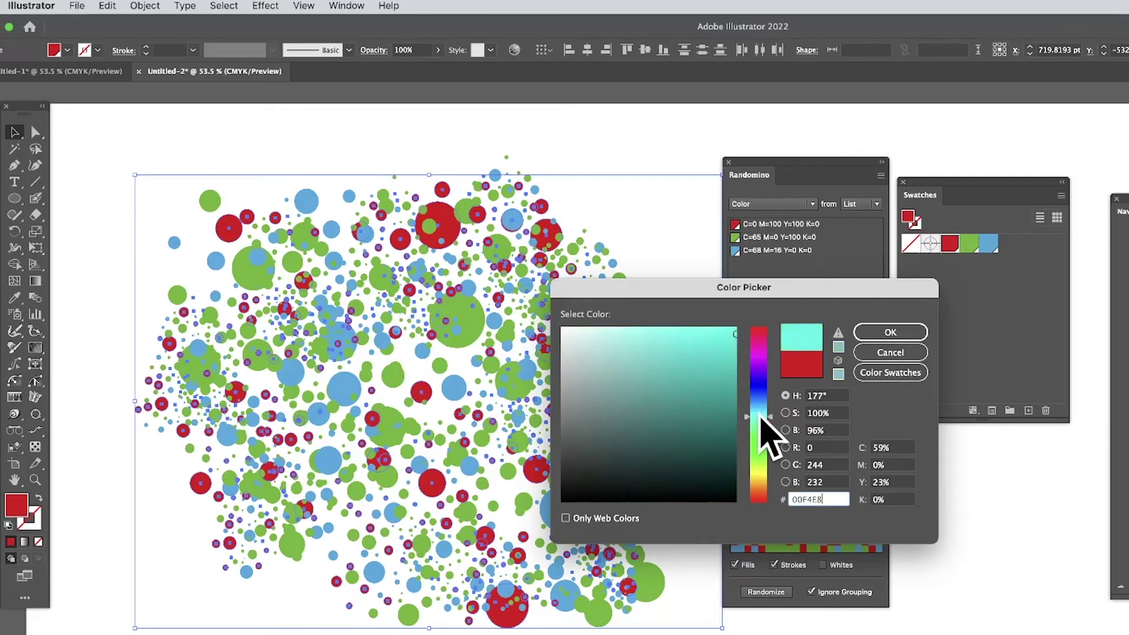
mouse_move(675, 379)
mouse_down()
mouse_move(697, 357)
mouse_move(705, 370)
mouse_move(744, 307)
mouse_up()
click(764, 479)
click(882, 329)
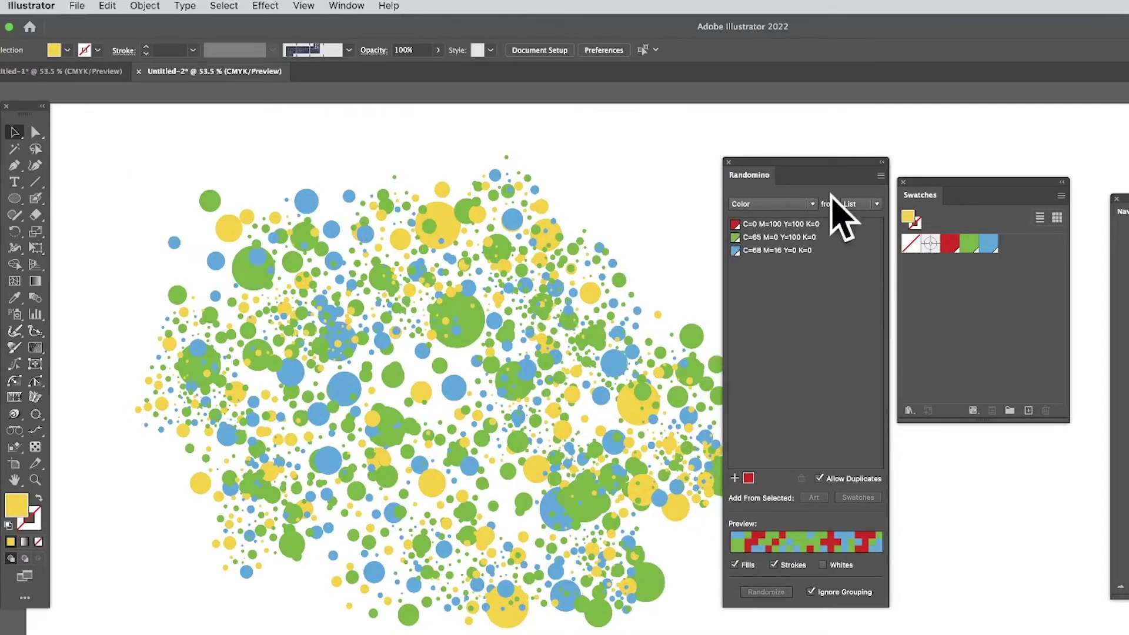
- Close Randomino, select all the artwork and scale it down proportionally
click(727, 162)
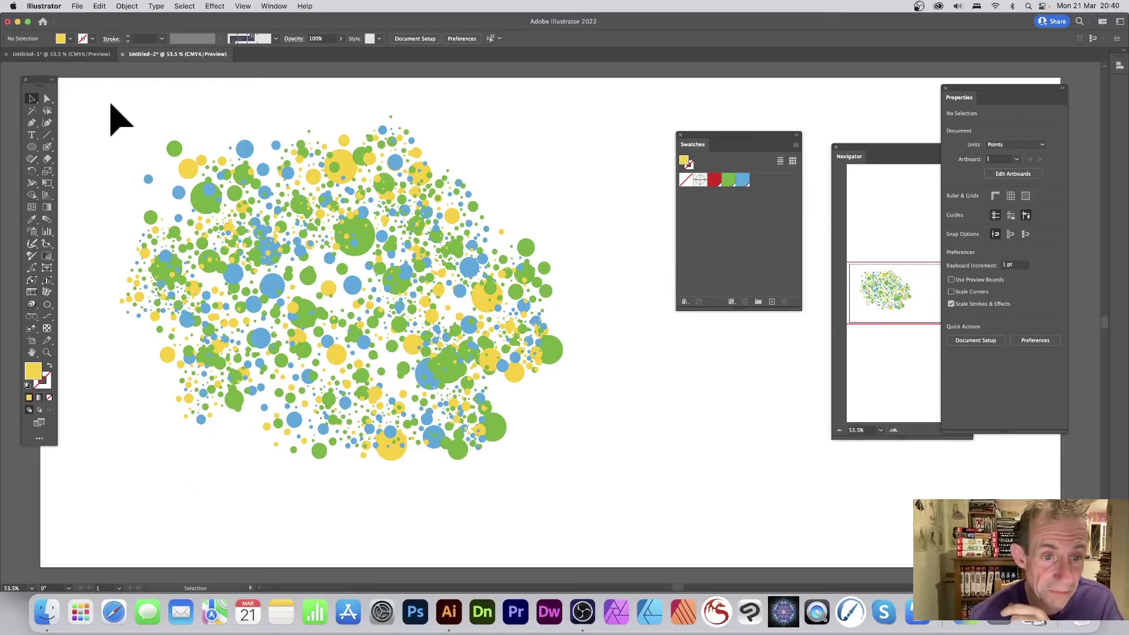
key(super+a)
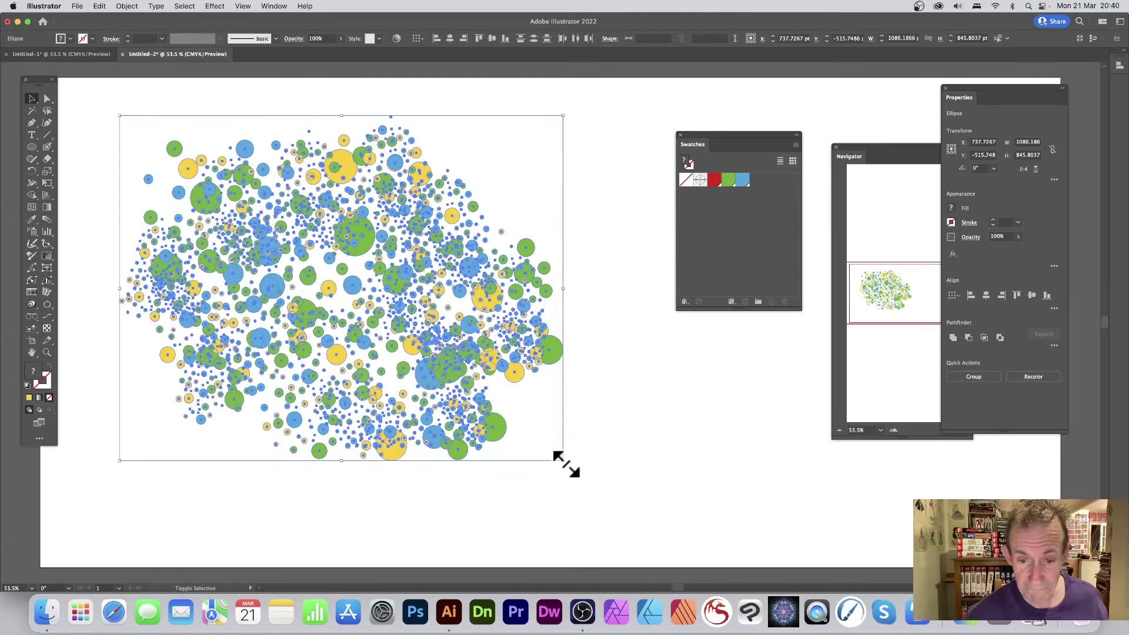
drag(564, 462, 457, 378)
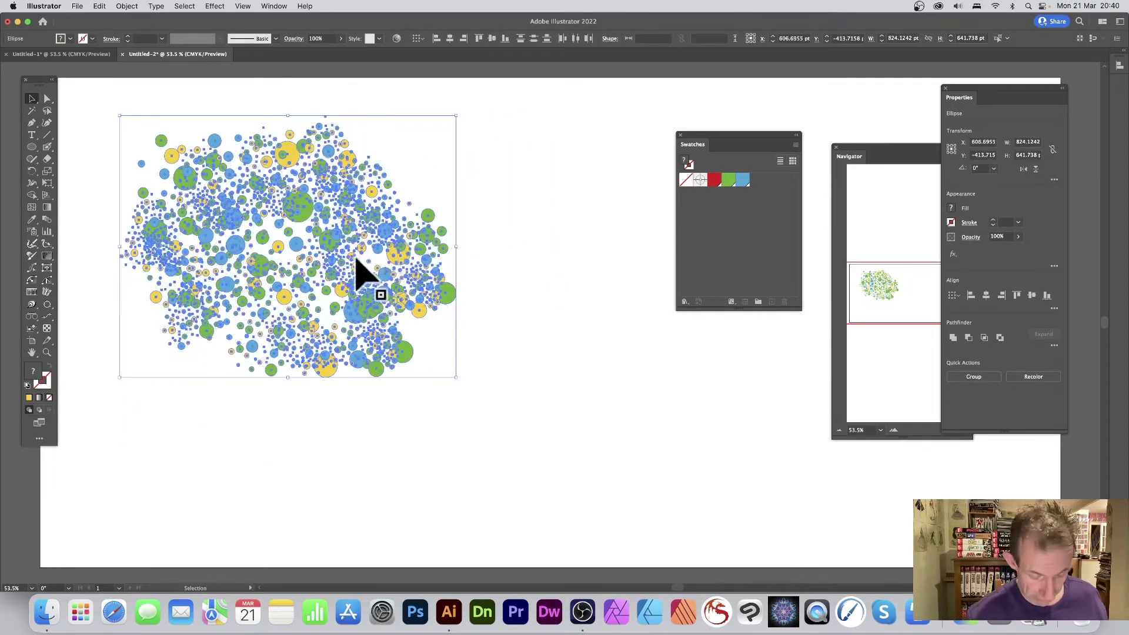
- Place a smaller copy of the circles overlapping the original's lower right
drag(364, 262, 433, 297)
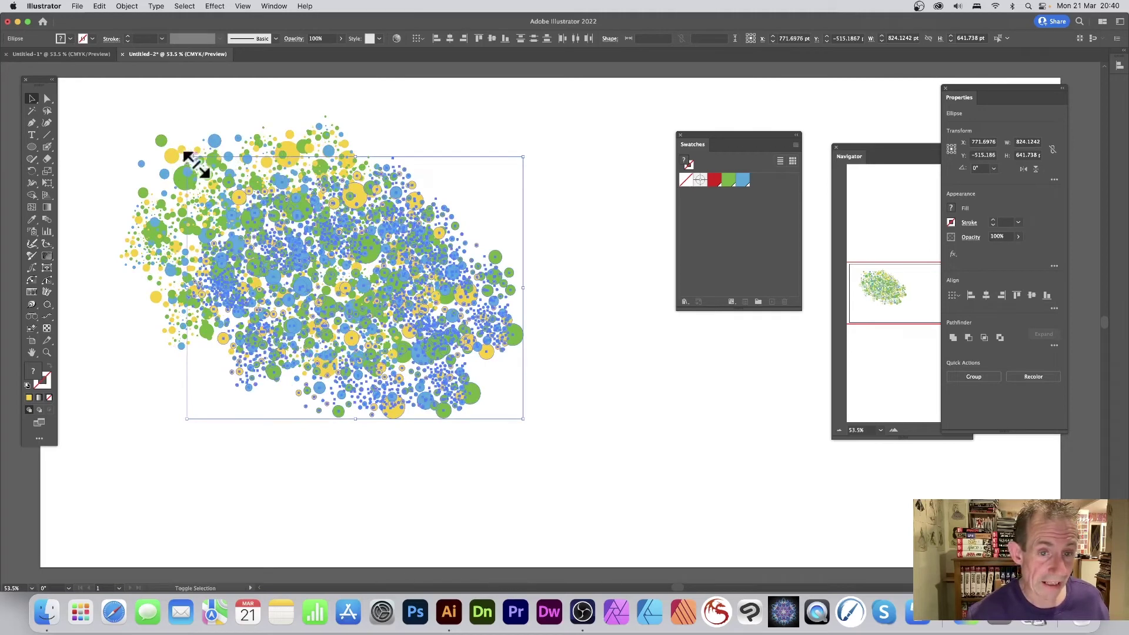
drag(195, 164, 282, 232)
drag(529, 227, 447, 175)
key(super+z)
drag(442, 276, 477, 263)
click(458, 147)
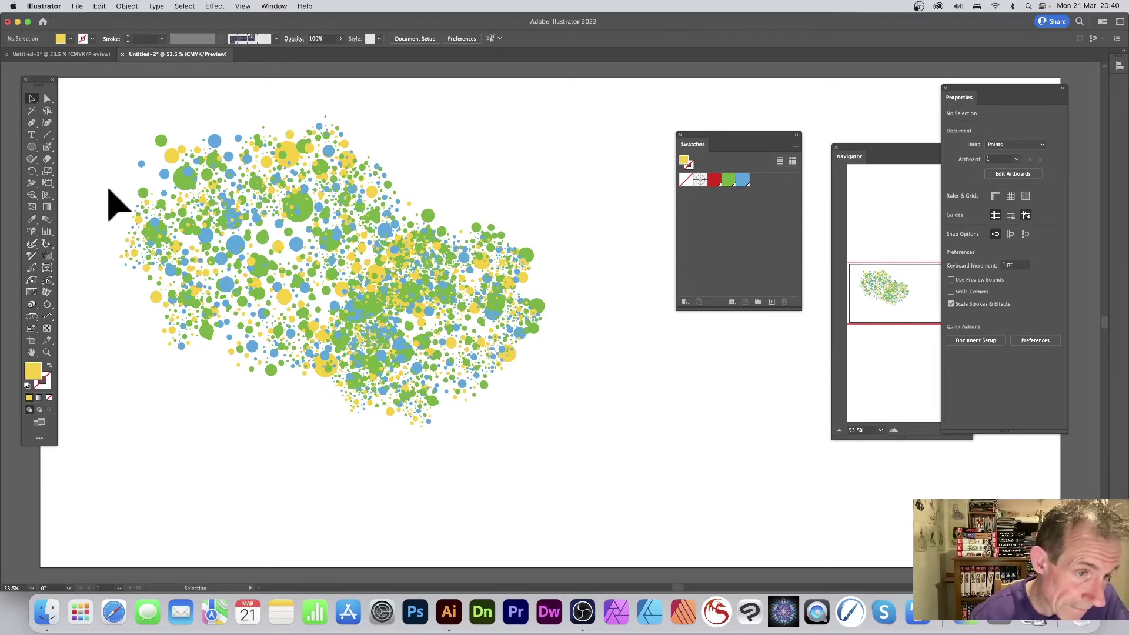
- Select the small circles on the left and show the Symbols panel
drag(186, 293, 196, 319)
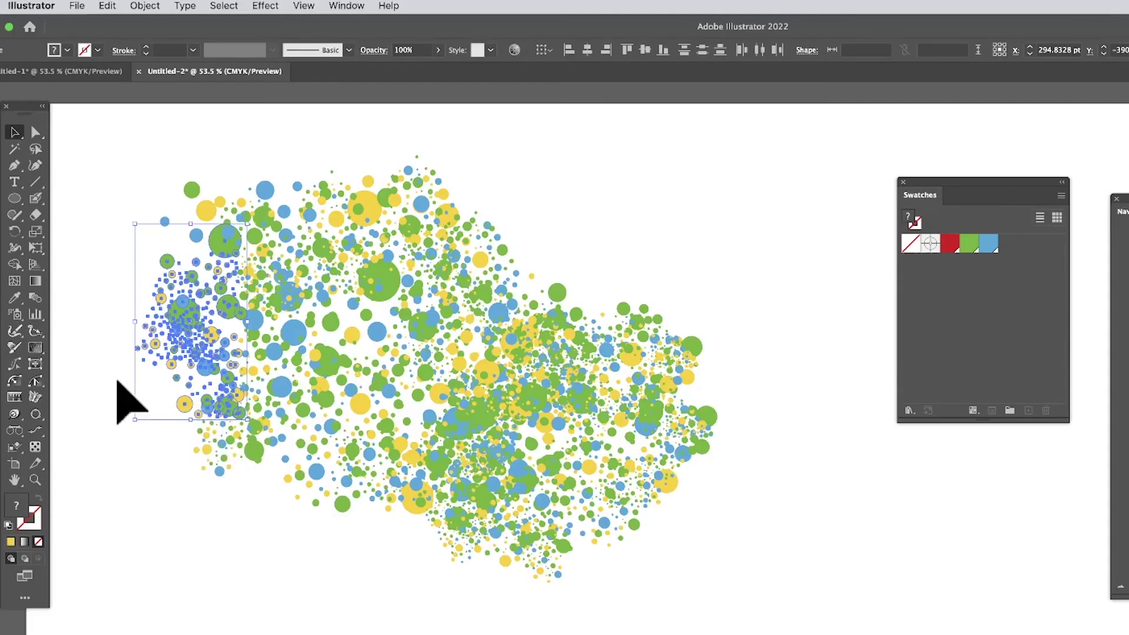
click(356, 7)
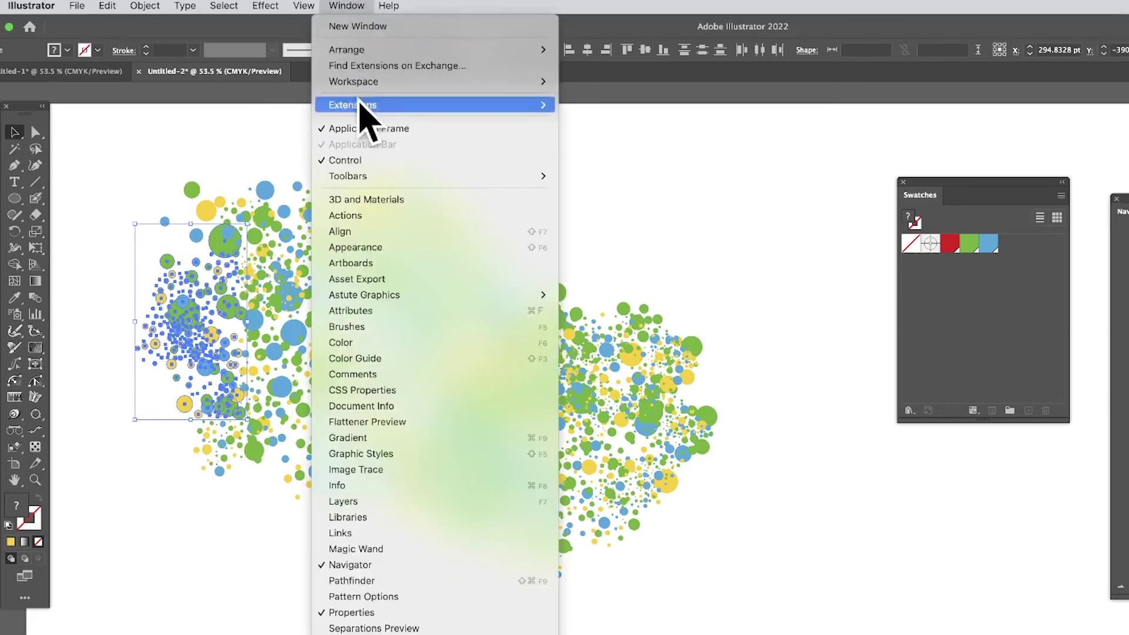
scroll(365, 114, down, 2)
scroll(435, 330, down, 1)
click(491, 560)
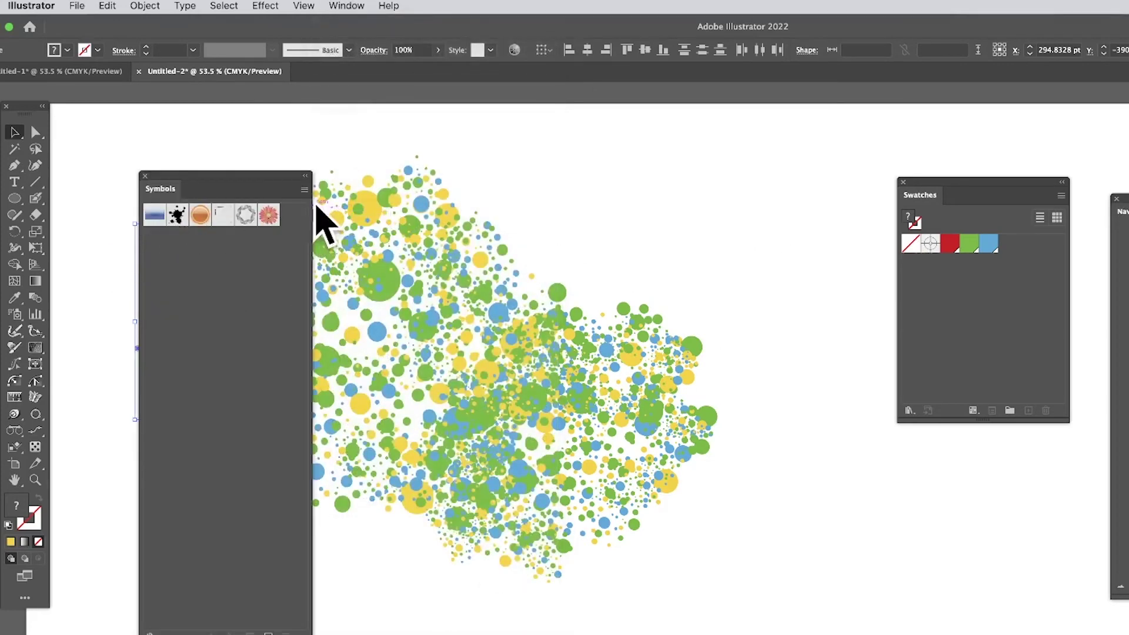
- Save the selected circles as a new symbol named New Symbol, then deselect
click(305, 190)
click(380, 192)
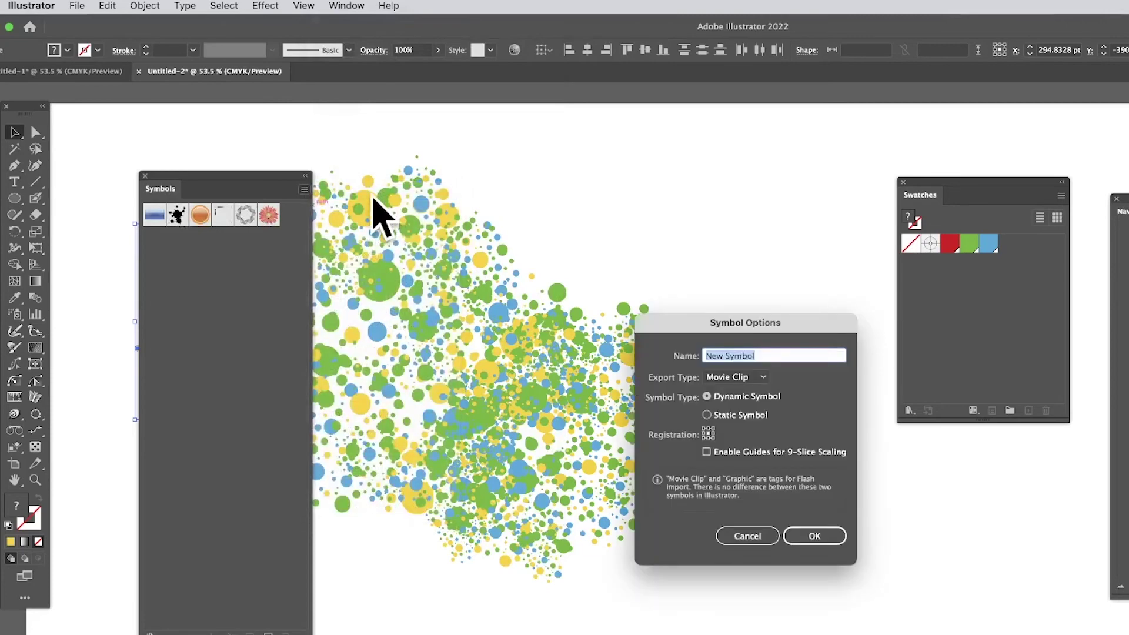
click(817, 535)
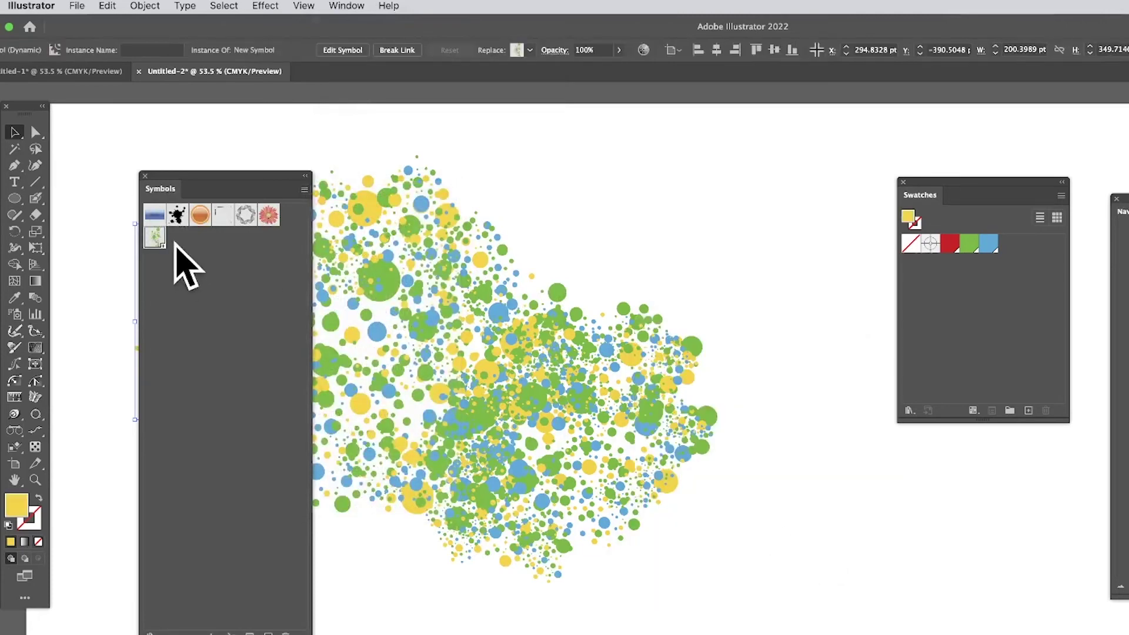
drag(177, 182, 697, 208)
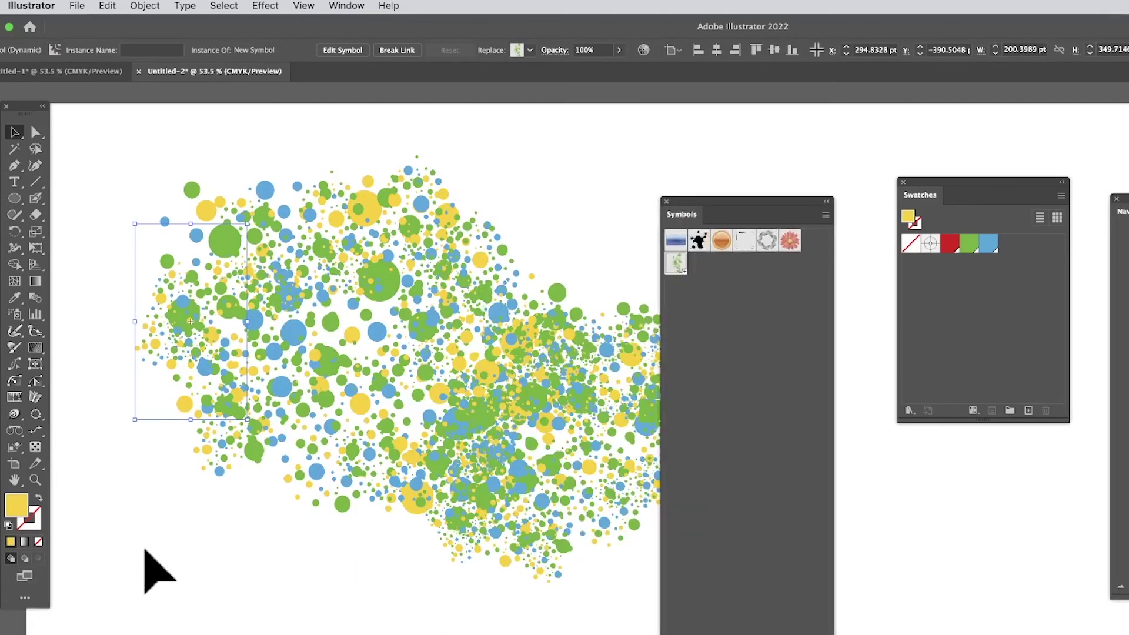
click(156, 570)
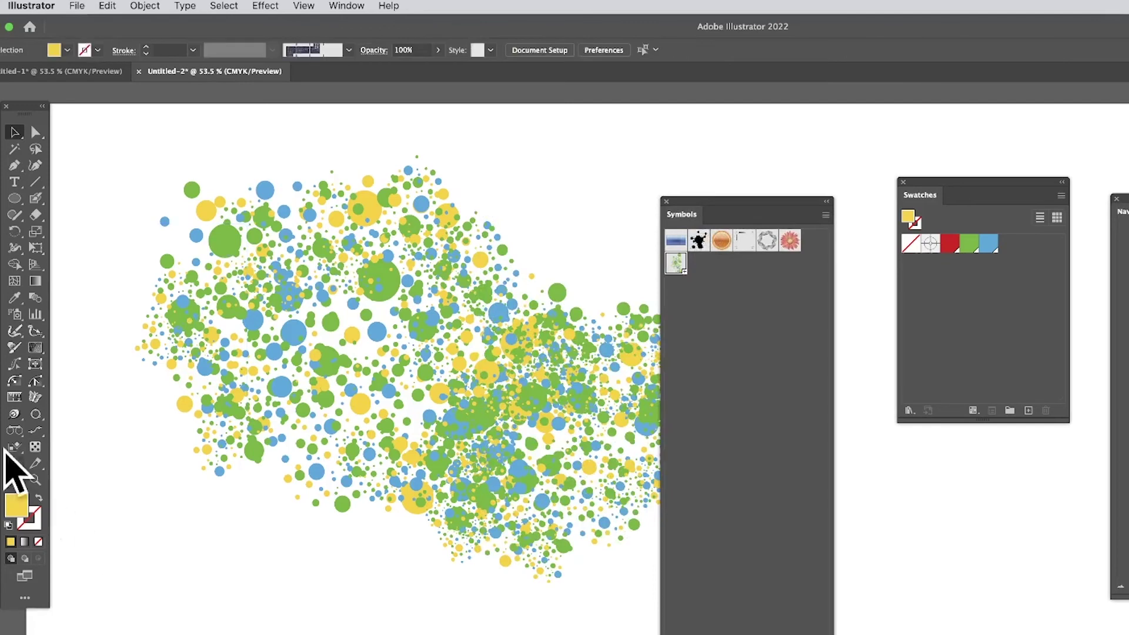
- Spray New Symbol instances over the lower-left, upper-left and top of the artboard with the Symbol Sprayer
click(16, 316)
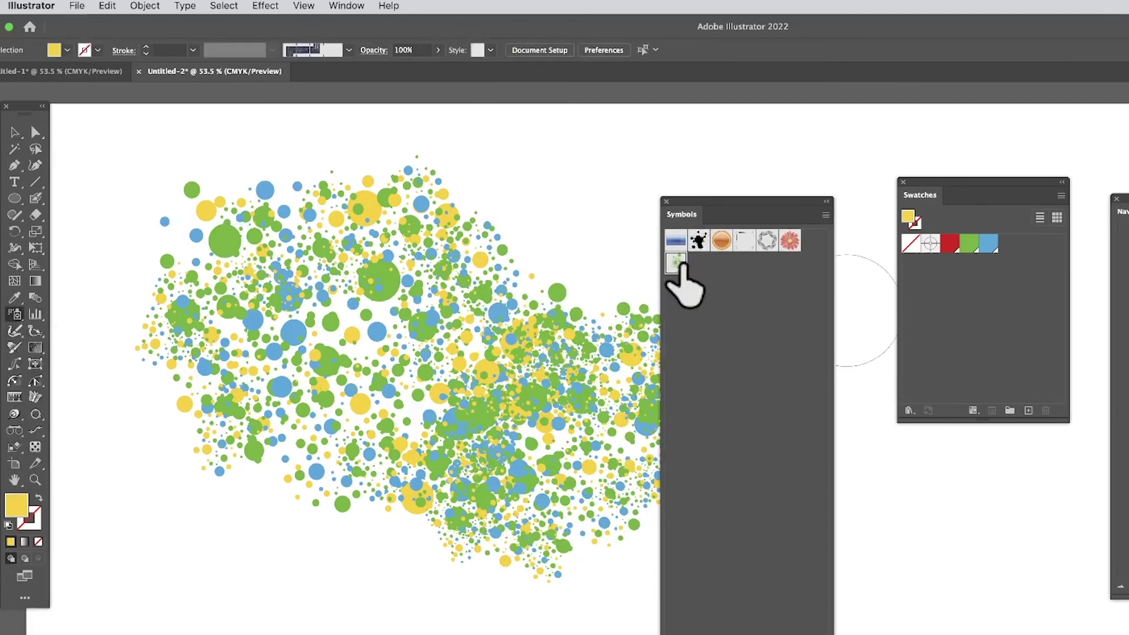
mouse_move(302, 564)
mouse_down()
mouse_move(170, 557)
mouse_move(338, 596)
mouse_move(377, 509)
mouse_move(472, 399)
mouse_move(204, 440)
mouse_move(296, 416)
mouse_move(493, 481)
mouse_move(534, 569)
mouse_move(449, 561)
mouse_move(348, 598)
mouse_move(489, 601)
mouse_move(492, 538)
mouse_move(364, 421)
mouse_move(494, 412)
mouse_move(209, 351)
mouse_move(214, 446)
mouse_up()
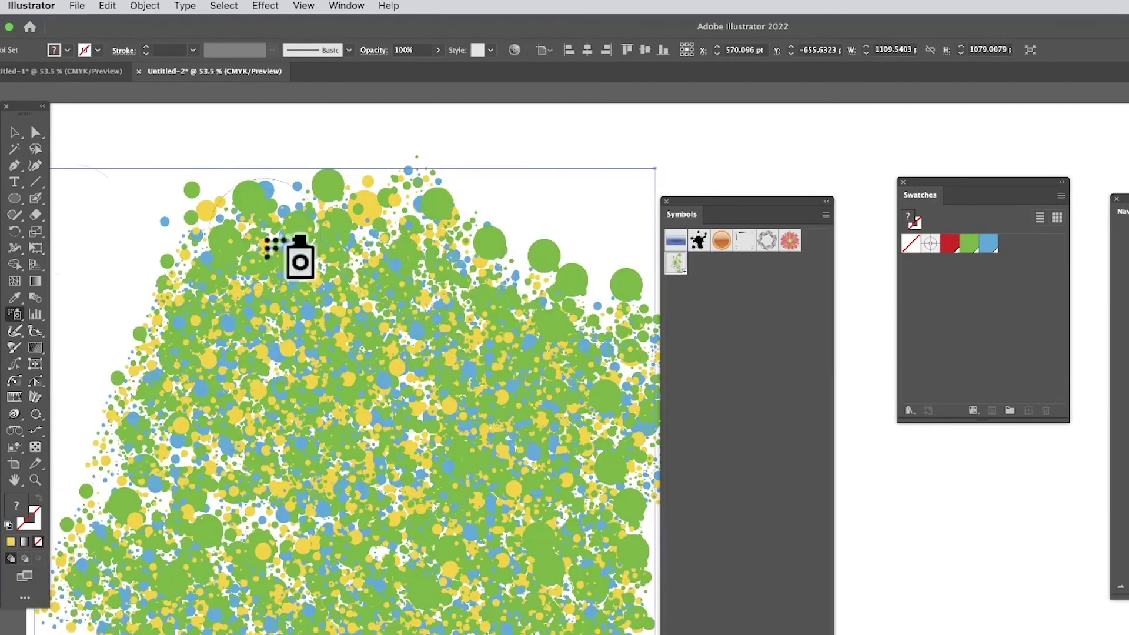
mouse_move(200, 270)
mouse_down()
mouse_move(160, 248)
mouse_move(493, 240)
mouse_up()
drag(478, 280, 296, 283)
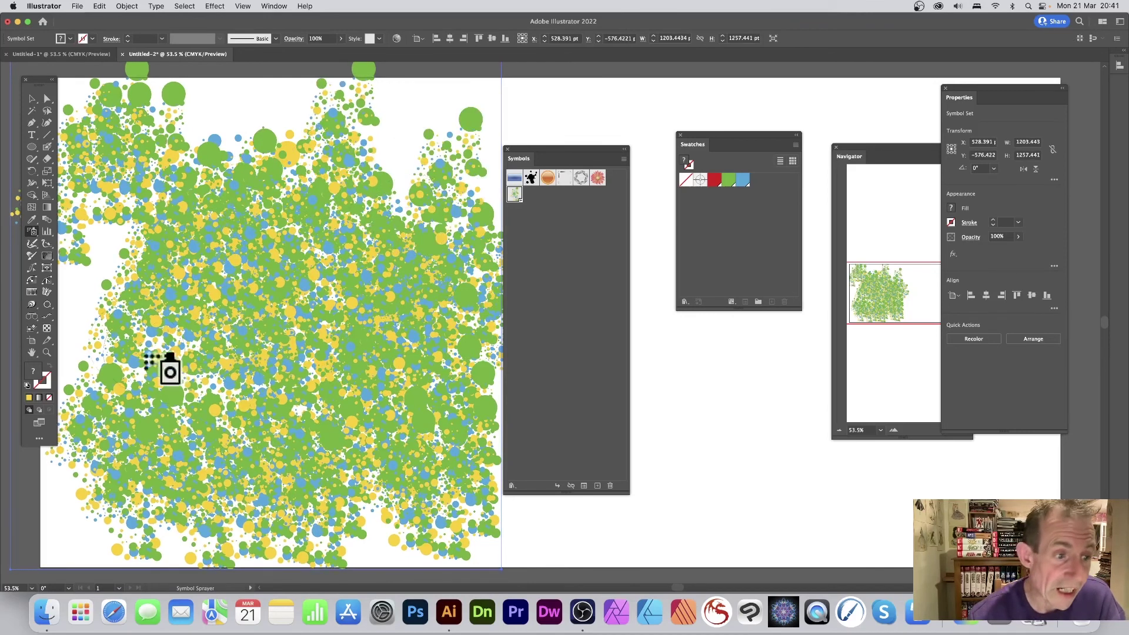
click(34, 233)
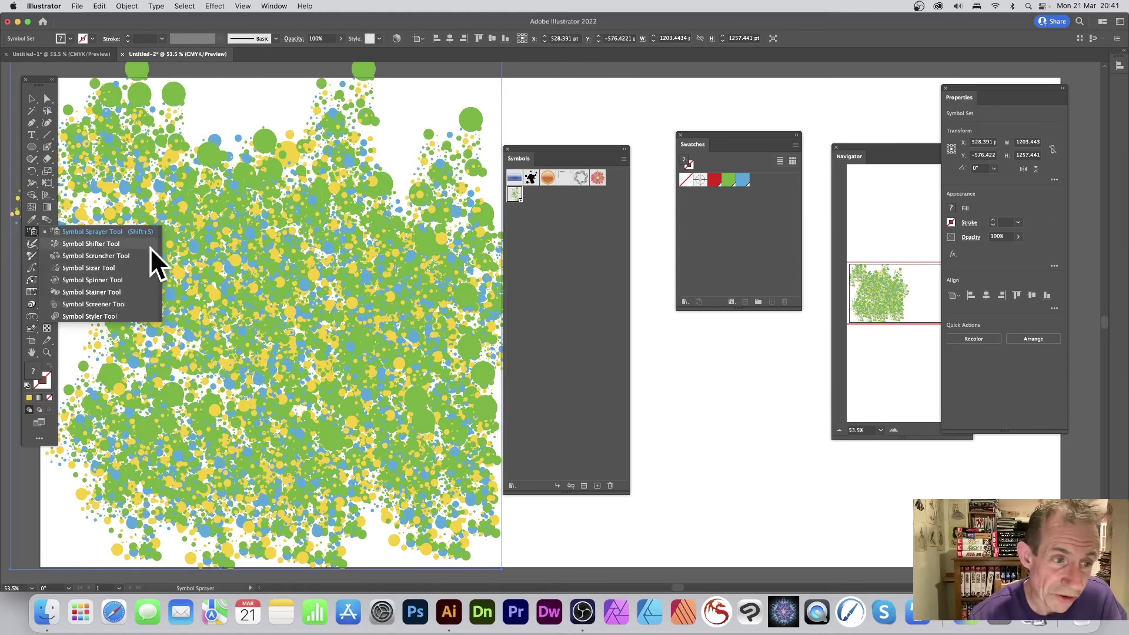
click(32, 99)
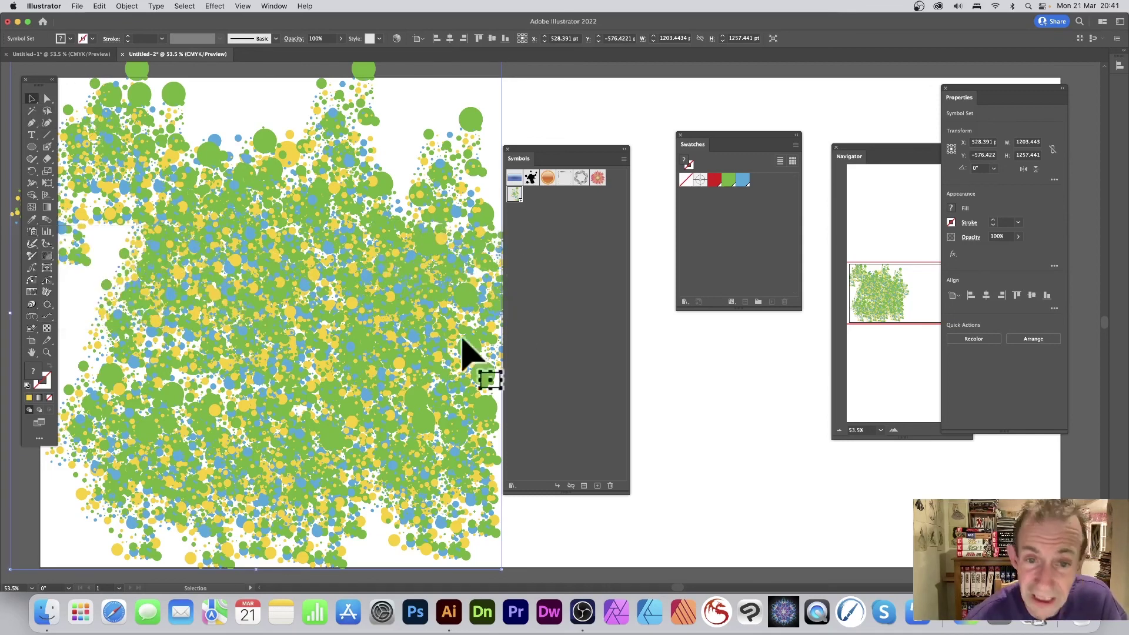